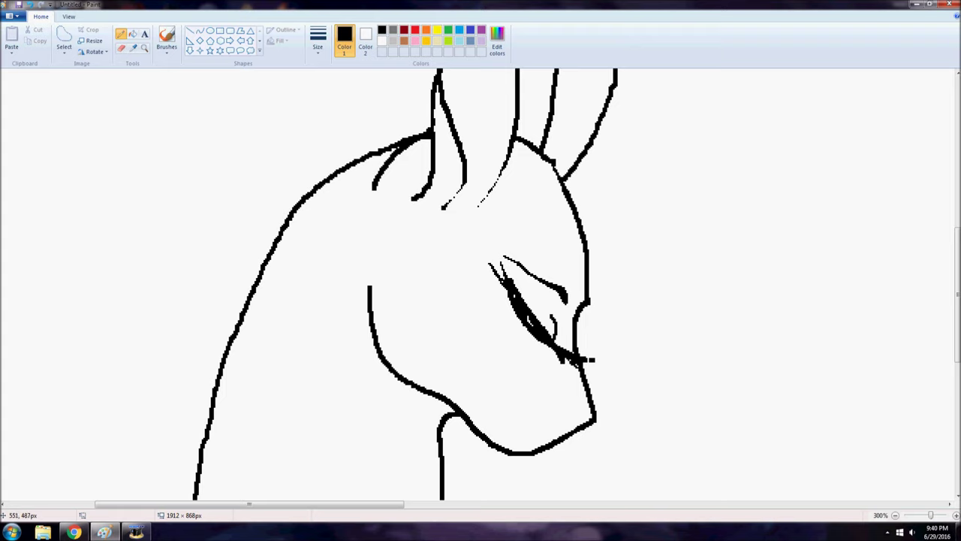
Trim the upper end of the brow line above the eye and add a thin lash at the far side of the face.
{"action": "scroll", "coordinate": [481, 284], "scroll_direction": "down", "scroll_amount": 3}
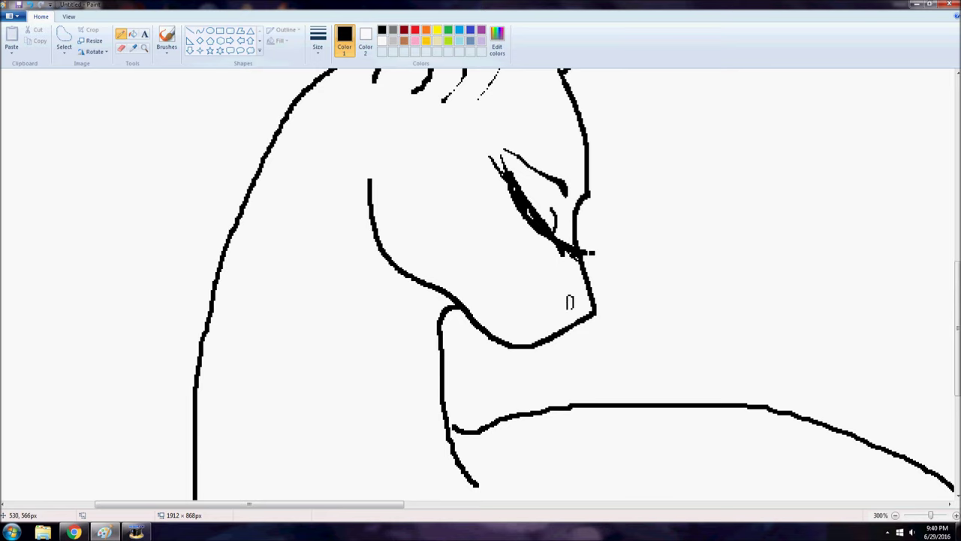
{"action": "scroll", "coordinate": [480, 284], "scroll_direction": "up", "scroll_amount": 3}
{"action": "left_click", "coordinate": [120, 48]}
{"action": "left_click_drag", "start_coordinate": [528, 269], "coordinate": [492, 246]}
{"action": "left_click", "coordinate": [121, 34]}
{"action": "left_click", "coordinate": [318, 41]}
{"action": "left_click", "coordinate": [343, 91]}
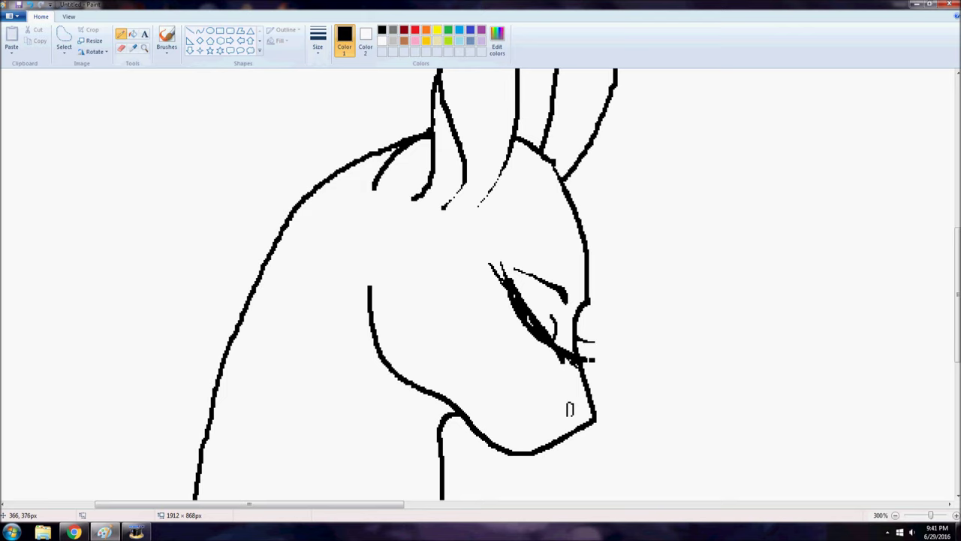
Select the upper part of the near ear with a free-form selection and move it lower to shorten the ear.
{"action": "left_click", "coordinate": [144, 48]}
{"action": "right_click", "coordinate": [235, 200]}
{"action": "right_click", "coordinate": [235, 200]}
{"action": "left_click", "coordinate": [327, 240]}
{"action": "left_click", "coordinate": [327, 239]}
{"action": "left_click", "coordinate": [64, 35]}
{"action": "mouse_move", "coordinate": [353, 280]}
{"action": "left_mouse_down"}
{"action": "mouse_move", "coordinate": [390, 305]}
{"action": "mouse_move", "coordinate": [507, 313]}
{"action": "left_mouse_up"}
{"action": "left_click_drag", "start_coordinate": [350, 161], "coordinate": [371, 196]}
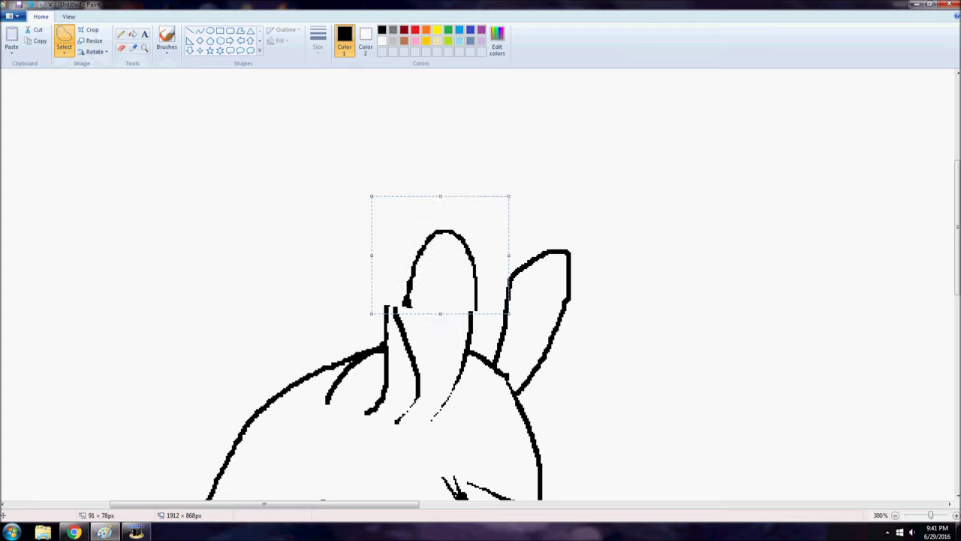
{"action": "left_click_drag", "start_coordinate": [429, 251], "coordinate": [421, 229]}
Redraw the near ear's back edge with a thicker pencil line so the moved tip joins the ear's base.
{"action": "left_click", "coordinate": [121, 34]}
{"action": "left_click", "coordinate": [318, 40]}
{"action": "left_click", "coordinate": [341, 88]}
{"action": "left_click_drag", "start_coordinate": [400, 284], "coordinate": [391, 321]}
{"action": "left_click", "coordinate": [121, 48]}
{"action": "mouse_move", "coordinate": [397, 285]}
{"action": "left_mouse_down"}
{"action": "mouse_move", "coordinate": [388, 285]}
{"action": "mouse_move", "coordinate": [400, 282]}
{"action": "mouse_move", "coordinate": [411, 320]}
{"action": "mouse_move", "coordinate": [394, 330]}
{"action": "left_mouse_up"}
{"action": "left_click", "coordinate": [318, 40]}
{"action": "left_click", "coordinate": [341, 128]}
{"action": "left_click", "coordinate": [121, 34]}
{"action": "left_click_drag", "start_coordinate": [399, 277], "coordinate": [387, 345]}
{"action": "left_click_drag", "start_coordinate": [398, 295], "coordinate": [404, 340]}
Erase the old far ear and redraw it narrower, with a line joining its base to the near ear.
{"action": "left_click", "coordinate": [120, 48]}
{"action": "mouse_move", "coordinate": [504, 294]}
{"action": "left_mouse_down"}
{"action": "mouse_move", "coordinate": [543, 238]}
{"action": "mouse_move", "coordinate": [511, 321]}
{"action": "left_mouse_up"}
{"action": "left_click", "coordinate": [121, 34]}
{"action": "left_click_drag", "start_coordinate": [488, 360], "coordinate": [552, 253]}
{"action": "left_click", "coordinate": [120, 47]}
{"action": "left_click_drag", "start_coordinate": [502, 329], "coordinate": [495, 353]}
{"action": "left_click", "coordinate": [120, 34]}
{"action": "left_click_drag", "start_coordinate": [547, 264], "coordinate": [567, 251]}
{"action": "left_click_drag", "start_coordinate": [472, 342], "coordinate": [532, 320]}
Set a thinner line size for the pencil.
{"action": "scroll", "coordinate": [432, 361], "scroll_direction": "down", "scroll_amount": 10}
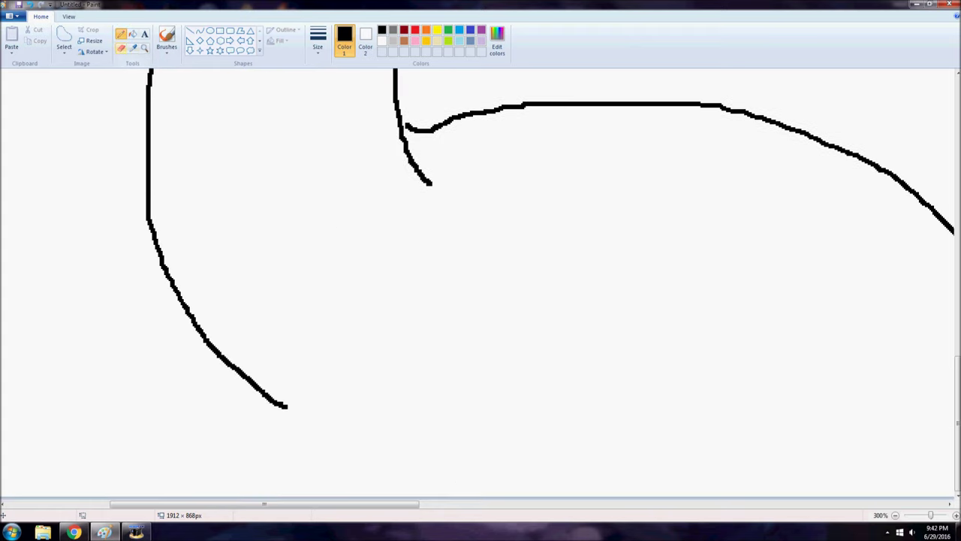
{"action": "left_click", "coordinate": [144, 48]}
{"action": "right_click", "coordinate": [255, 393]}
{"action": "right_click", "coordinate": [255, 393]}
{"action": "left_click", "coordinate": [64, 41]}
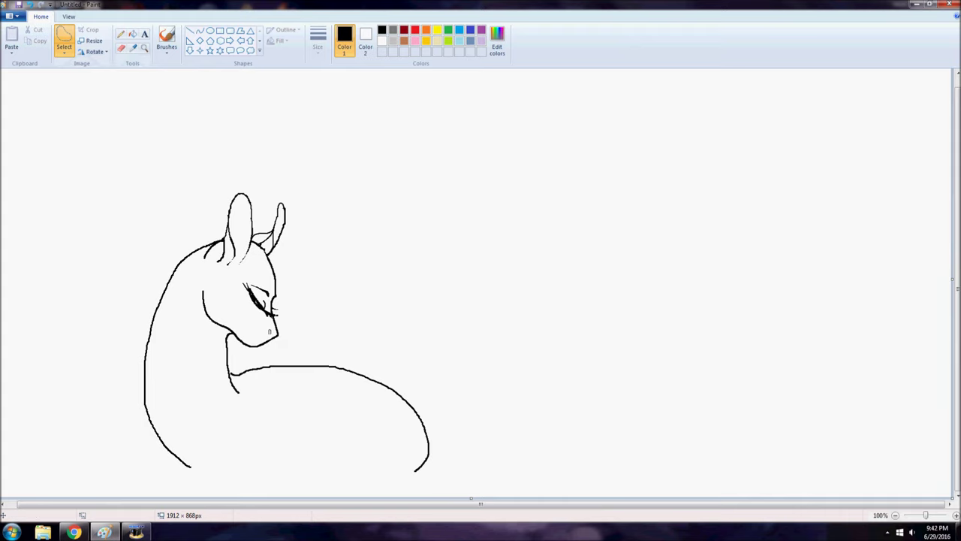
{"action": "left_click", "coordinate": [121, 34]}
{"action": "left_click", "coordinate": [318, 41]}
{"action": "left_click", "coordinate": [342, 88]}
Select the whole figure with a rectangular selection and move it up on the canvas.
{"action": "left_click", "coordinate": [64, 51]}
{"action": "left_click", "coordinate": [87, 75]}
{"action": "mouse_move", "coordinate": [110, 150]}
{"action": "left_mouse_down"}
{"action": "mouse_move", "coordinate": [486, 343]}
{"action": "mouse_move", "coordinate": [473, 487]}
{"action": "left_mouse_up"}
{"action": "left_click", "coordinate": [144, 48]}
{"action": "right_click", "coordinate": [135, 128]}
{"action": "right_click", "coordinate": [135, 128]}
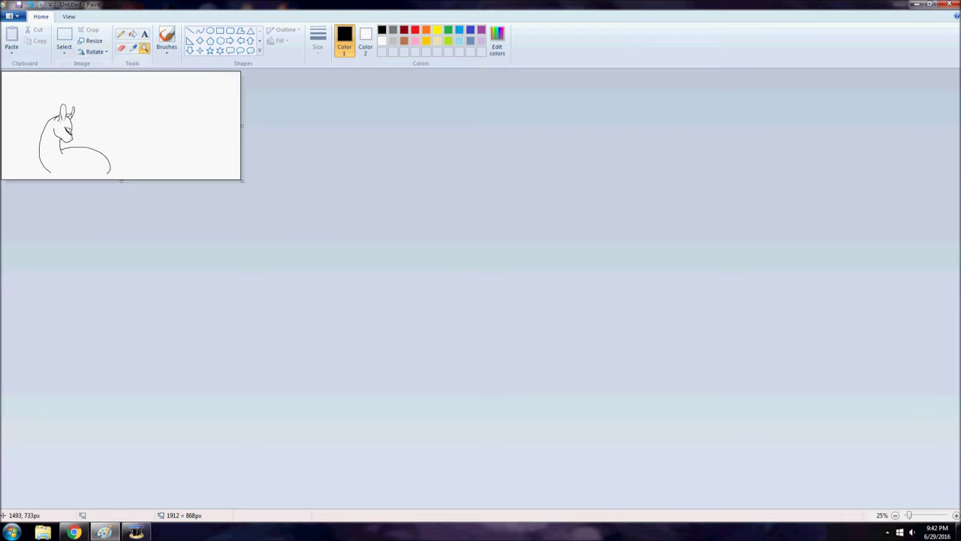
{"action": "left_click", "coordinate": [135, 128]}
{"action": "left_click", "coordinate": [64, 38]}
{"action": "left_click_drag", "start_coordinate": [61, 114], "coordinate": [247, 286]}
{"action": "left_click_drag", "start_coordinate": [163, 204], "coordinate": [167, 181]}
{"action": "mouse_move", "coordinate": [251, 236]}
{"action": "left_mouse_down"}
{"action": "mouse_move", "coordinate": [323, 221]}
{"action": "mouse_move", "coordinate": [203, 217]}
{"action": "mouse_move", "coordinate": [243, 218]}
{"action": "left_mouse_up"}
Narrow the canvas to 1078 × 868 px, cutting off the empty area beside the figure.
{"action": "left_click", "coordinate": [121, 34]}
{"action": "left_click_drag", "start_coordinate": [483, 180], "coordinate": [272, 179]}
{"action": "left_click", "coordinate": [145, 49]}
{"action": "left_click", "coordinate": [265, 260]}
Sketch both forelegs, the shoulder line and the underside curve leading from the near foreleg to the belly.
{"action": "left_click", "coordinate": [121, 34]}
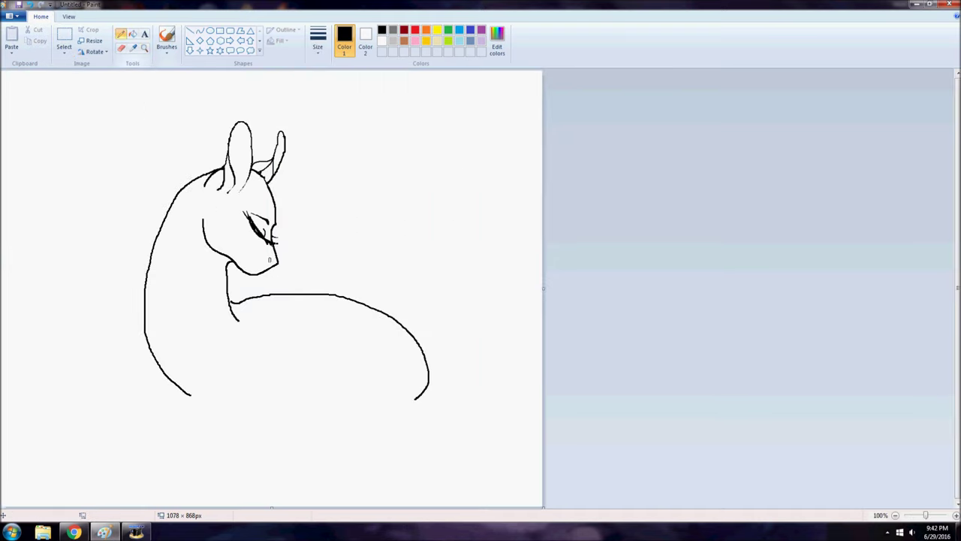
{"action": "mouse_move", "coordinate": [144, 322]}
{"action": "left_mouse_down"}
{"action": "mouse_move", "coordinate": [128, 344]}
{"action": "mouse_move", "coordinate": [131, 415]}
{"action": "mouse_move", "coordinate": [196, 396]}
{"action": "left_mouse_up"}
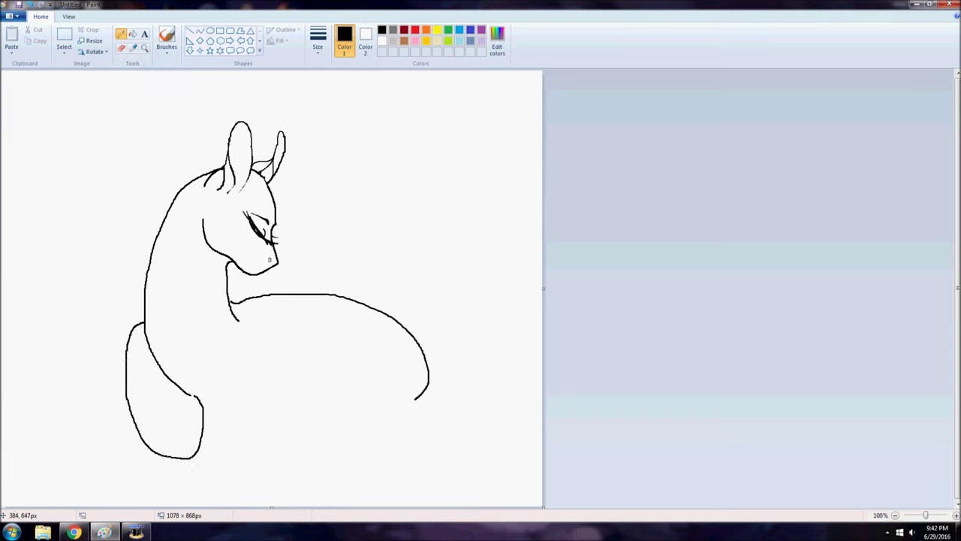
{"action": "left_click_drag", "start_coordinate": [227, 325], "coordinate": [216, 395]}
{"action": "left_click_drag", "start_coordinate": [141, 295], "coordinate": [143, 324]}
{"action": "mouse_move", "coordinate": [200, 347]}
{"action": "left_mouse_down"}
{"action": "mouse_move", "coordinate": [179, 374]}
{"action": "mouse_move", "coordinate": [209, 402]}
{"action": "mouse_move", "coordinate": [217, 383]}
{"action": "mouse_move", "coordinate": [183, 369]}
{"action": "mouse_move", "coordinate": [132, 465]}
{"action": "mouse_move", "coordinate": [188, 451]}
{"action": "left_mouse_up"}
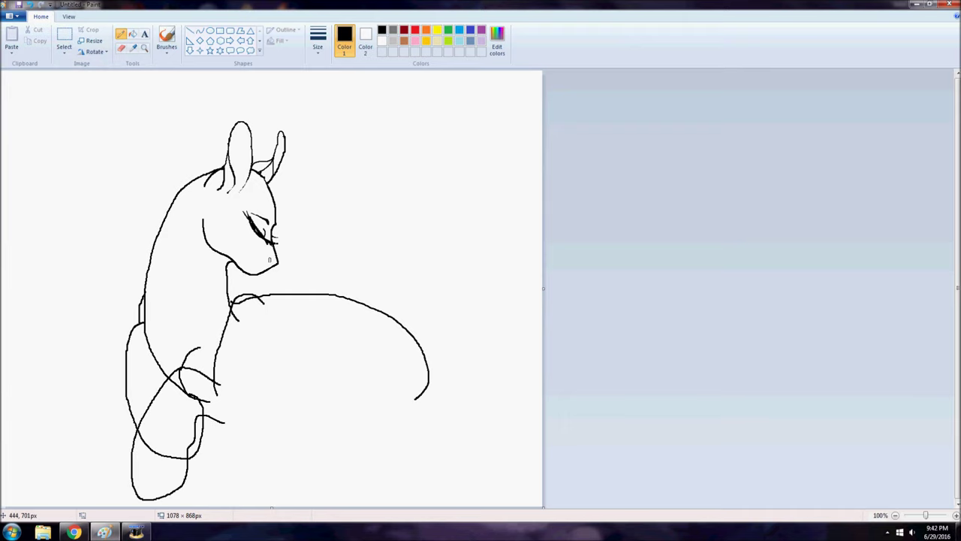
{"action": "left_click_drag", "start_coordinate": [222, 422], "coordinate": [274, 391]}
Erase the overlapping lines around the forelegs and chest, and draw a short crease on the chest.
{"action": "left_click", "coordinate": [121, 47]}
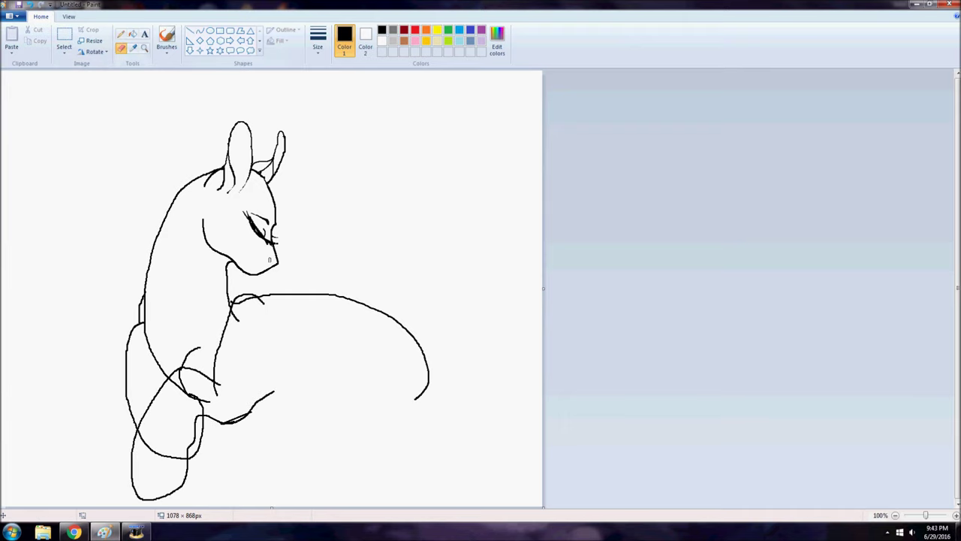
{"action": "left_click", "coordinate": [144, 47]}
{"action": "left_click", "coordinate": [260, 409]}
{"action": "mouse_move", "coordinate": [329, 263]}
{"action": "left_mouse_down"}
{"action": "mouse_move", "coordinate": [222, 207]}
{"action": "mouse_move", "coordinate": [216, 194]}
{"action": "mouse_move", "coordinate": [243, 172]}
{"action": "mouse_move", "coordinate": [256, 223]}
{"action": "mouse_move", "coordinate": [340, 214]}
{"action": "mouse_move", "coordinate": [324, 216]}
{"action": "mouse_move", "coordinate": [305, 293]}
{"action": "mouse_move", "coordinate": [286, 280]}
{"action": "mouse_move", "coordinate": [118, 355]}
{"action": "mouse_move", "coordinate": [135, 391]}
{"action": "mouse_move", "coordinate": [218, 434]}
{"action": "mouse_move", "coordinate": [260, 434]}
{"action": "left_mouse_up"}
{"action": "left_click", "coordinate": [144, 46]}
{"action": "right_click", "coordinate": [279, 278]}
{"action": "left_click", "coordinate": [120, 34]}
{"action": "left_click_drag", "start_coordinate": [187, 275], "coordinate": [214, 312]}
Redraw the throat as a curve from the jaw to the shoulder and erase the old throat line.
{"action": "scroll", "coordinate": [226, 301], "scroll_direction": "up", "scroll_amount": 3}
{"action": "left_click_drag", "start_coordinate": [320, 225], "coordinate": [325, 304]}
{"action": "left_click", "coordinate": [120, 48]}
{"action": "mouse_move", "coordinate": [331, 239]}
{"action": "left_mouse_down"}
{"action": "mouse_move", "coordinate": [321, 312]}
{"action": "mouse_move", "coordinate": [342, 337]}
{"action": "mouse_move", "coordinate": [338, 305]}
{"action": "mouse_move", "coordinate": [375, 297]}
{"action": "left_mouse_up"}
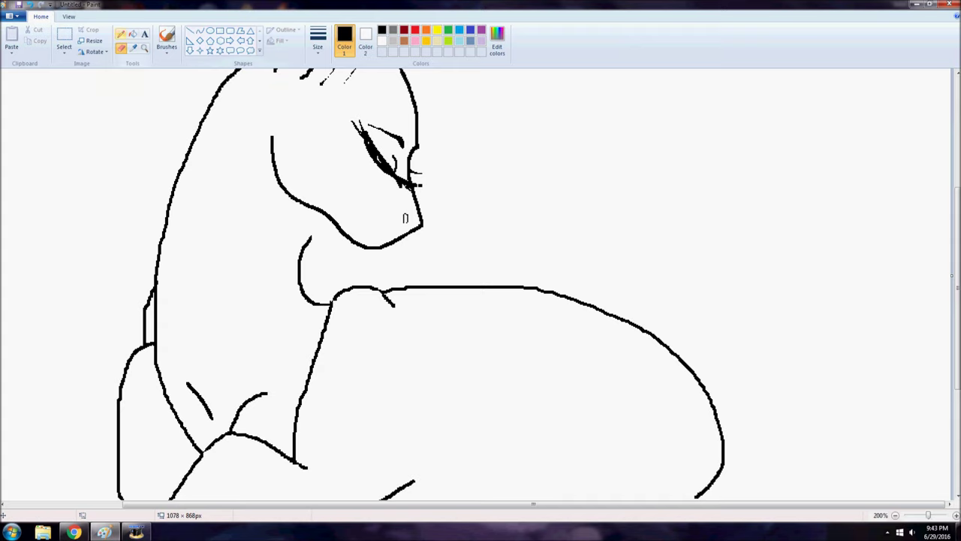
{"action": "left_click", "coordinate": [121, 34]}
{"action": "mouse_move", "coordinate": [302, 248]}
{"action": "left_mouse_down"}
{"action": "mouse_move", "coordinate": [329, 219]}
{"action": "mouse_move", "coordinate": [297, 257]}
{"action": "mouse_move", "coordinate": [300, 249]}
{"action": "mouse_move", "coordinate": [299, 271]}
{"action": "left_mouse_up"}
{"action": "left_click", "coordinate": [120, 48]}
{"action": "left_click", "coordinate": [121, 34]}
Draw three small rounded holes along the inner edge of the near foreleg.
{"action": "scroll", "coordinate": [375, 385], "scroll_direction": "up", "scroll_amount": 3}
{"action": "scroll", "coordinate": [389, 383], "scroll_direction": "down", "scroll_amount": 3}
{"action": "scroll", "coordinate": [405, 218], "scroll_direction": "down", "scroll_amount": 3}
{"action": "mouse_move", "coordinate": [242, 346]}
{"action": "left_mouse_down"}
{"action": "mouse_move", "coordinate": [232, 365]}
{"action": "mouse_move", "coordinate": [245, 344]}
{"action": "left_mouse_up"}
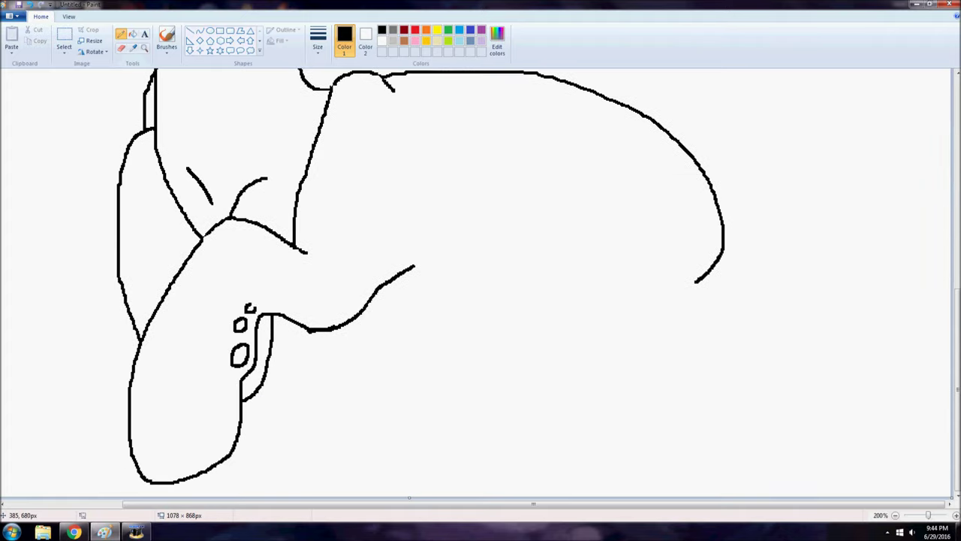
{"action": "scroll", "coordinate": [406, 110], "scroll_direction": "up", "scroll_amount": 3}
{"action": "scroll", "coordinate": [406, 111], "scroll_direction": "down", "scroll_amount": 2}
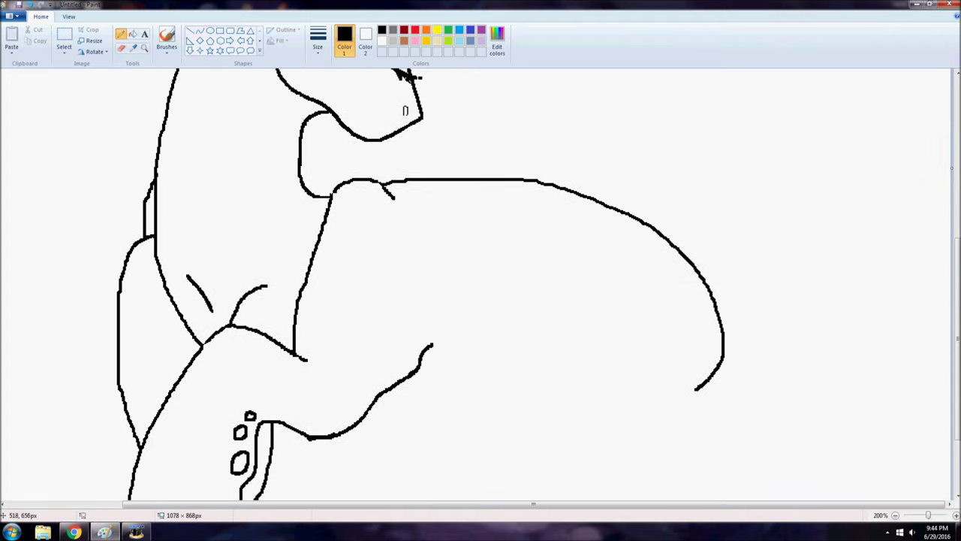
Draw the belly line and the folded near hind leg with its thigh curve and three small holes.
{"action": "left_click_drag", "start_coordinate": [376, 403], "coordinate": [547, 338]}
{"action": "mouse_move", "coordinate": [674, 283]}
{"action": "left_mouse_down"}
{"action": "mouse_move", "coordinate": [589, 257]}
{"action": "mouse_move", "coordinate": [459, 391]}
{"action": "mouse_move", "coordinate": [513, 470]}
{"action": "mouse_move", "coordinate": [623, 410]}
{"action": "mouse_move", "coordinate": [709, 379]}
{"action": "left_mouse_up"}
{"action": "scroll", "coordinate": [676, 376], "scroll_direction": "up", "scroll_amount": 2}
{"action": "left_click_drag", "start_coordinate": [536, 312], "coordinate": [560, 307]}
{"action": "left_click_drag", "start_coordinate": [570, 298], "coordinate": [576, 292]}
Redraw the back and rump with a higher, rounder contour and erase the old back line.
{"action": "scroll", "coordinate": [588, 299], "scroll_direction": "up", "scroll_amount": 2}
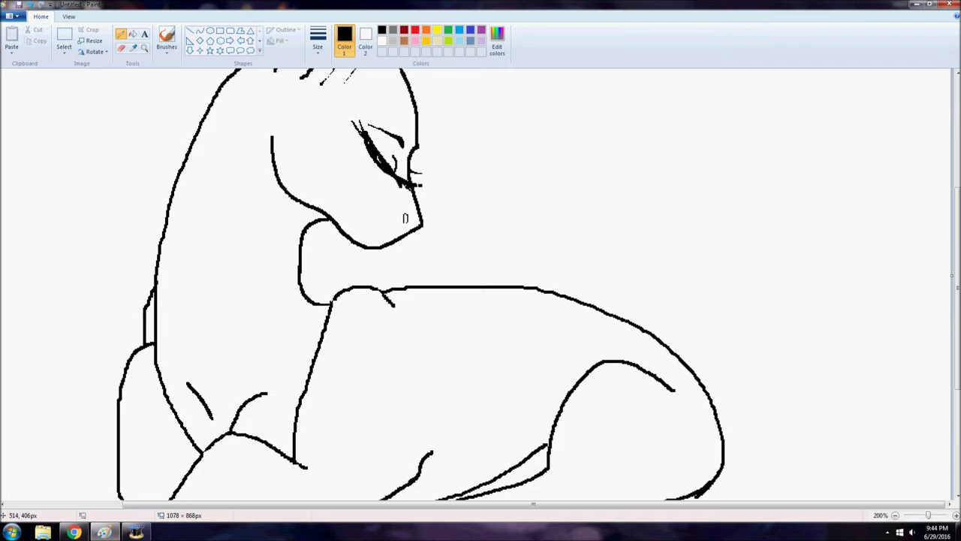
{"action": "scroll", "coordinate": [587, 298], "scroll_direction": "down", "scroll_amount": 1}
{"action": "left_click", "coordinate": [144, 48]}
{"action": "right_click", "coordinate": [276, 226]}
{"action": "left_click", "coordinate": [120, 35]}
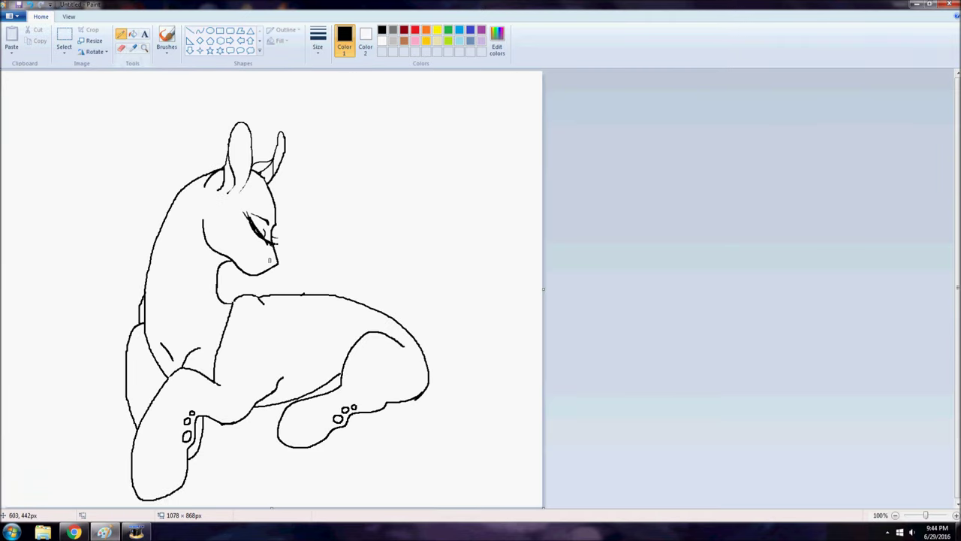
{"action": "mouse_move", "coordinate": [258, 300]}
{"action": "left_mouse_down"}
{"action": "mouse_move", "coordinate": [377, 288]}
{"action": "mouse_move", "coordinate": [421, 393]}
{"action": "left_mouse_up"}
{"action": "left_click", "coordinate": [121, 47]}
{"action": "left_click", "coordinate": [318, 41]}
{"action": "left_click", "coordinate": [350, 303]}
{"action": "mouse_move", "coordinate": [348, 296]}
{"action": "left_mouse_down"}
{"action": "mouse_move", "coordinate": [305, 297]}
{"action": "mouse_move", "coordinate": [391, 316]}
{"action": "mouse_move", "coordinate": [425, 384]}
{"action": "left_mouse_up"}
{"action": "left_click_drag", "start_coordinate": [259, 297], "coordinate": [302, 293]}
Draw the far hind hoof between the near foreleg and the near hind leg, and clean up its outline.
{"action": "left_click", "coordinate": [120, 34]}
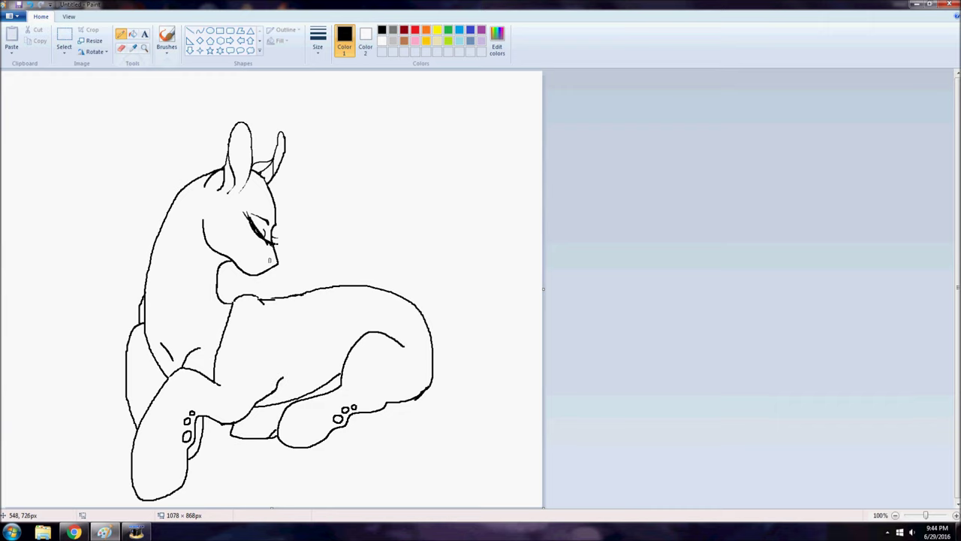
{"action": "left_click", "coordinate": [120, 47]}
{"action": "left_click_drag", "start_coordinate": [235, 438], "coordinate": [248, 438]}
{"action": "left_click", "coordinate": [120, 34]}
{"action": "left_click", "coordinate": [120, 48]}
{"action": "left_click", "coordinate": [121, 34]}
Draw a small pointed tail base on the rump and add curved bands across it.
{"action": "left_click_drag", "start_coordinate": [383, 290], "coordinate": [408, 265]}
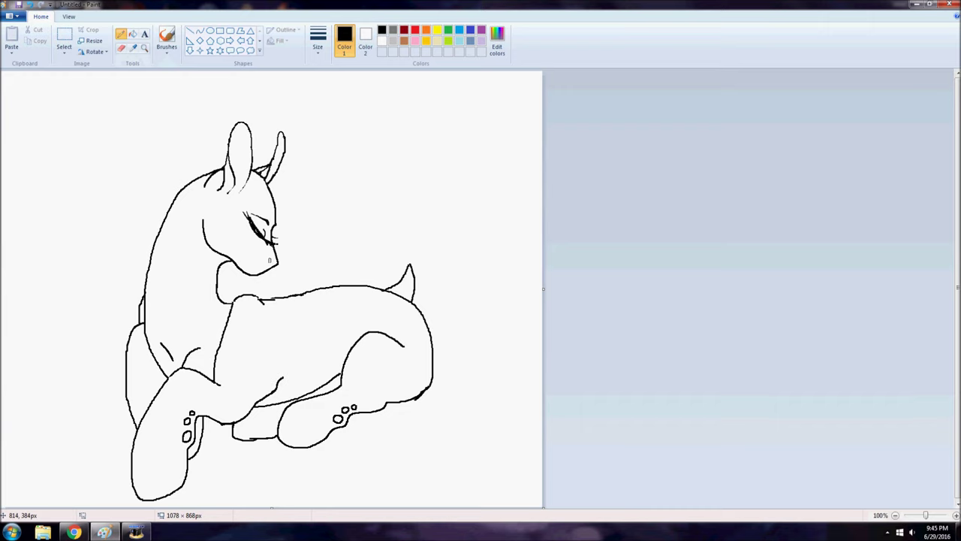
{"action": "left_click", "coordinate": [30, 4]}
{"action": "left_click", "coordinate": [144, 48]}
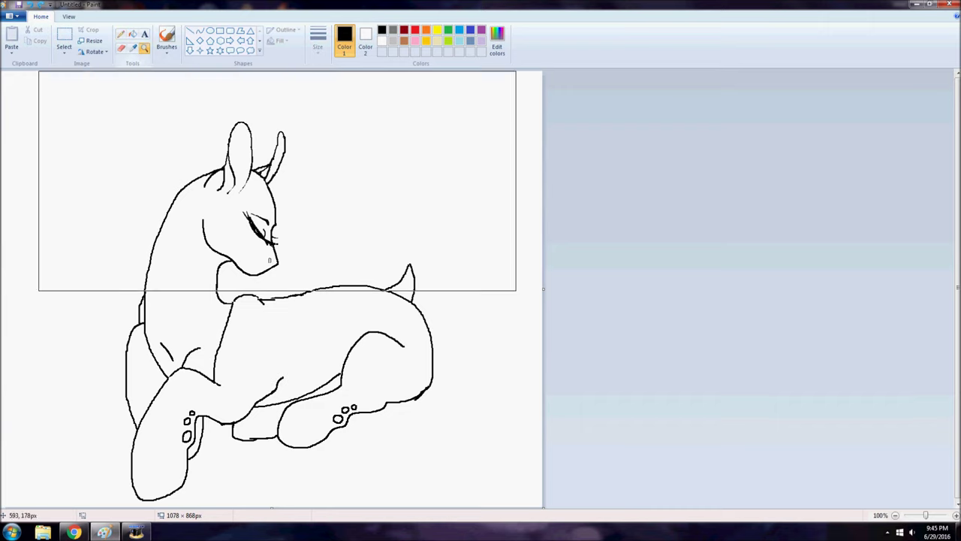
{"action": "left_click", "coordinate": [410, 284]}
{"action": "left_click", "coordinate": [680, 304]}
{"action": "left_click", "coordinate": [120, 34]}
{"action": "mouse_move", "coordinate": [538, 214]}
{"action": "left_mouse_down"}
{"action": "mouse_move", "coordinate": [567, 247]}
{"action": "mouse_move", "coordinate": [562, 276]}
{"action": "left_mouse_up"}
Mix a custom dark purple from the palette's purple and use it as the pencil colour.
{"action": "left_click", "coordinate": [144, 48]}
{"action": "right_click", "coordinate": [587, 310]}
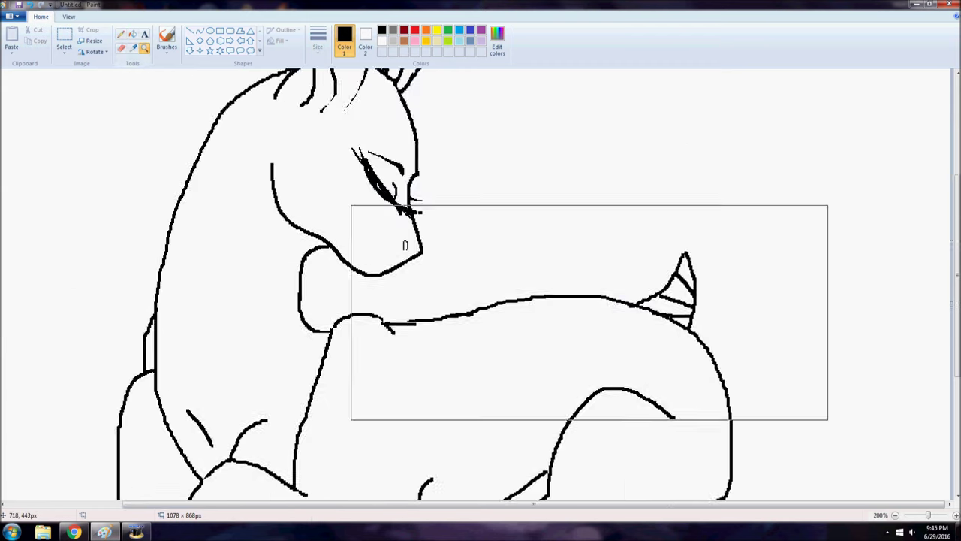
{"action": "right_click", "coordinate": [588, 311]}
{"action": "left_click", "coordinate": [121, 33]}
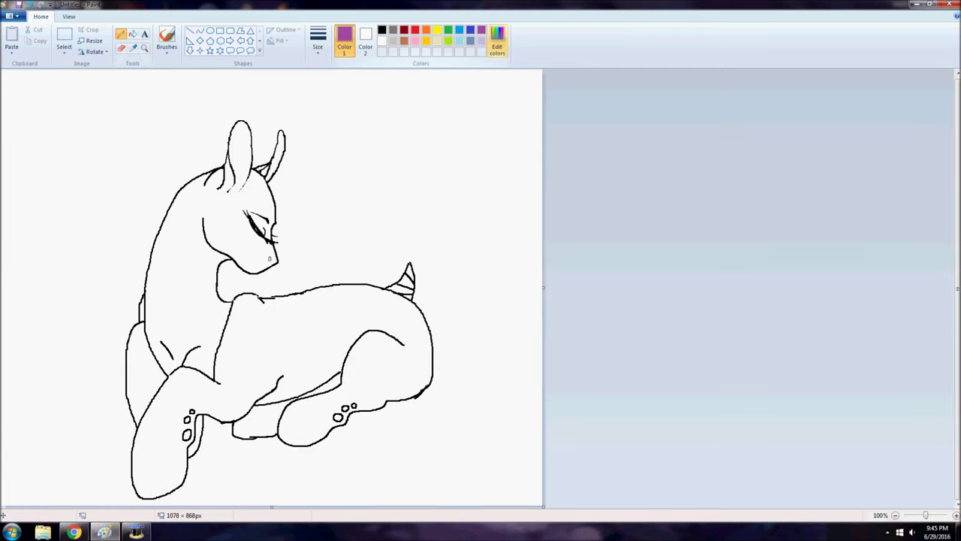
{"action": "left_click", "coordinate": [482, 30]}
{"action": "left_click", "coordinate": [497, 41]}
{"action": "left_click_drag", "start_coordinate": [588, 246], "coordinate": [588, 274]}
{"action": "left_click", "coordinate": [388, 332]}
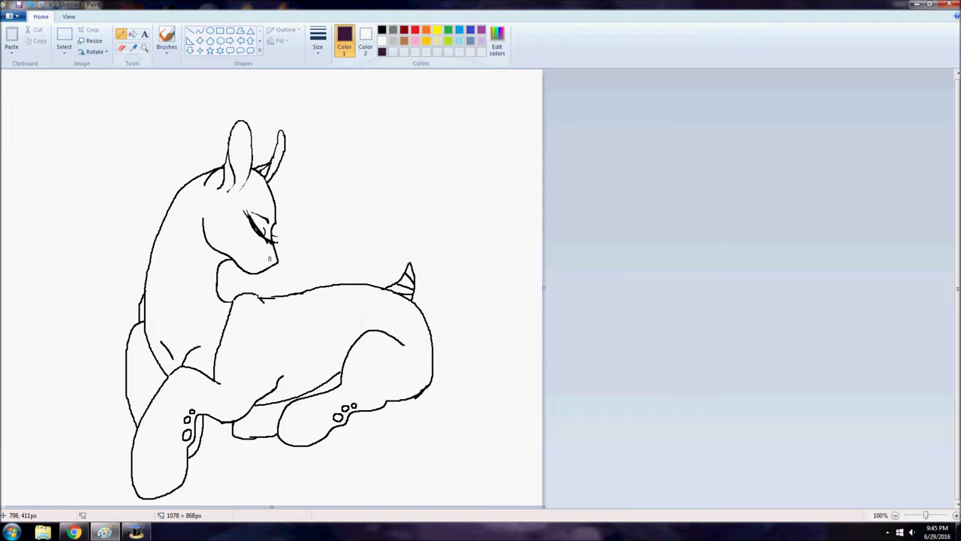
Draw the outline of a long wavy tail in dark purple, flowing from the tail base down behind the hind leg.
{"action": "left_click_drag", "start_coordinate": [406, 252], "coordinate": [469, 276]}
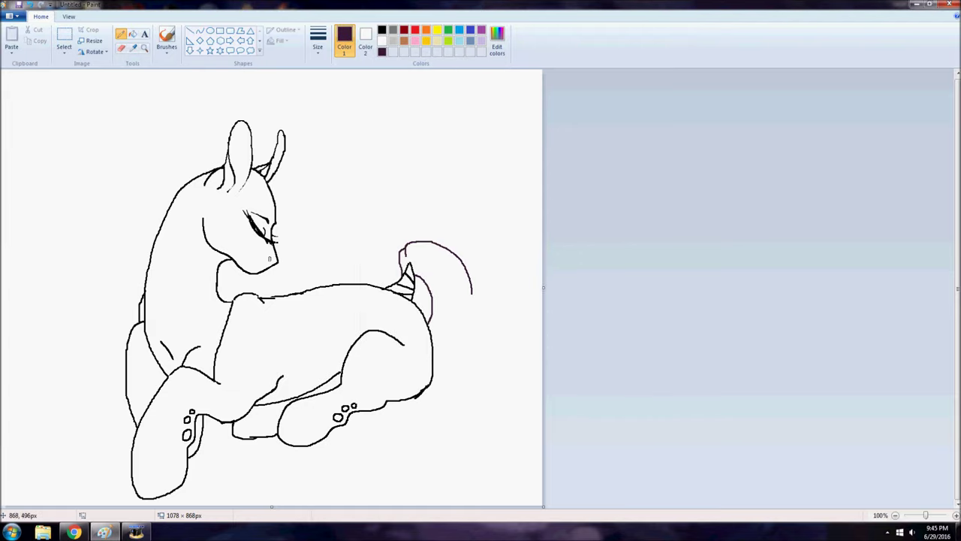
{"action": "mouse_move", "coordinate": [412, 242]}
{"action": "left_mouse_down"}
{"action": "mouse_move", "coordinate": [487, 339]}
{"action": "mouse_move", "coordinate": [417, 499]}
{"action": "mouse_move", "coordinate": [371, 500]}
{"action": "left_mouse_up"}
{"action": "mouse_move", "coordinate": [424, 392]}
{"action": "left_mouse_down"}
{"action": "mouse_move", "coordinate": [424, 438]}
{"action": "mouse_move", "coordinate": [330, 455]}
{"action": "mouse_move", "coordinate": [322, 484]}
{"action": "left_mouse_up"}
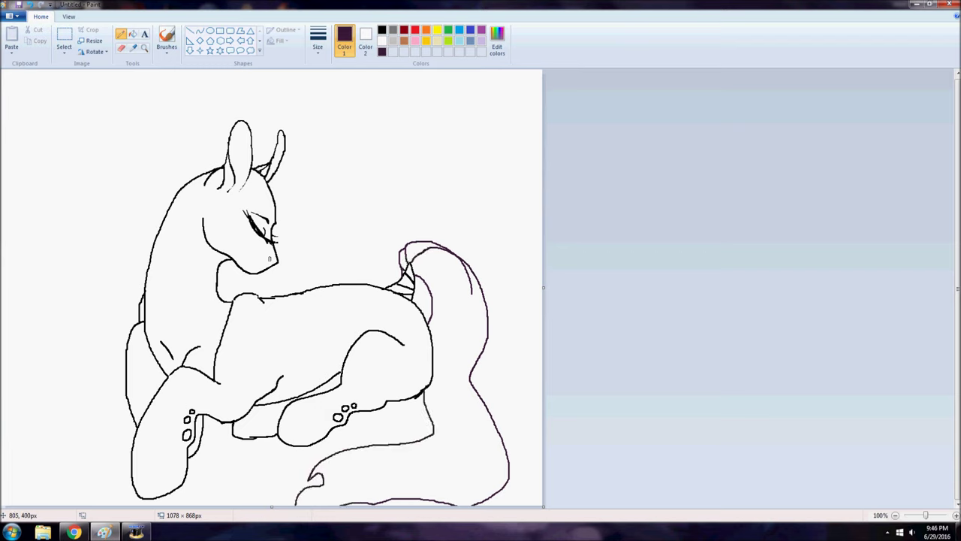
Draw wavy strand lines along the inside of the tail and add oval holes in it.
{"action": "mouse_move", "coordinate": [411, 261]}
{"action": "left_mouse_down"}
{"action": "mouse_move", "coordinate": [441, 380]}
{"action": "mouse_move", "coordinate": [368, 499]}
{"action": "left_mouse_up"}
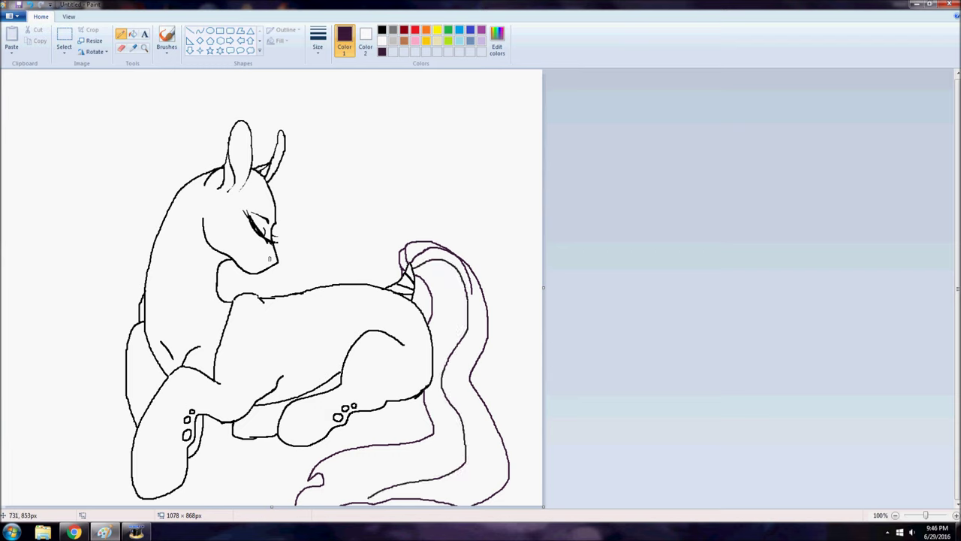
{"action": "mouse_move", "coordinate": [473, 287]}
{"action": "left_mouse_down"}
{"action": "mouse_move", "coordinate": [460, 392]}
{"action": "mouse_move", "coordinate": [495, 459]}
{"action": "mouse_move", "coordinate": [440, 500]}
{"action": "left_mouse_up"}
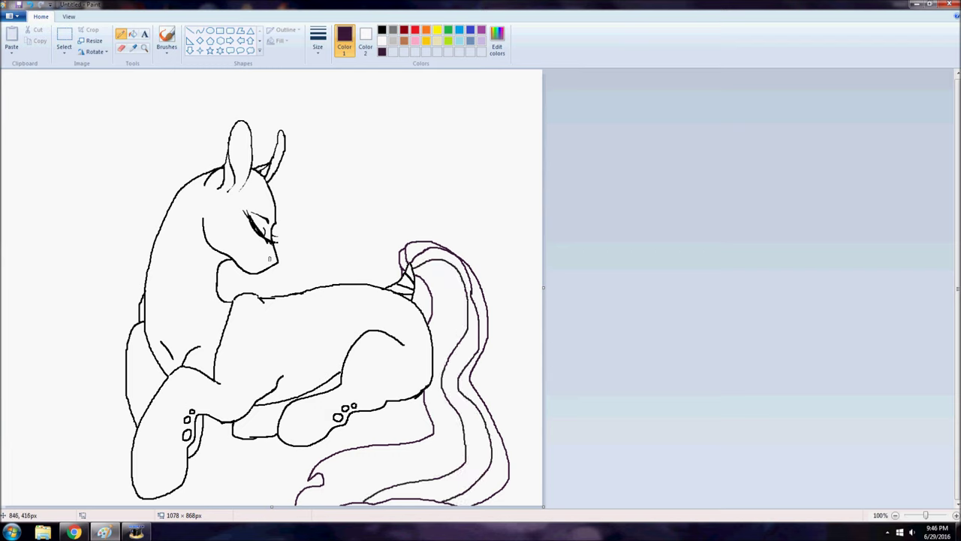
{"action": "left_click_drag", "start_coordinate": [418, 271], "coordinate": [431, 371]}
{"action": "mouse_move", "coordinate": [438, 415]}
{"action": "left_mouse_down"}
{"action": "mouse_move", "coordinate": [421, 439]}
{"action": "mouse_move", "coordinate": [302, 504]}
{"action": "left_mouse_up"}
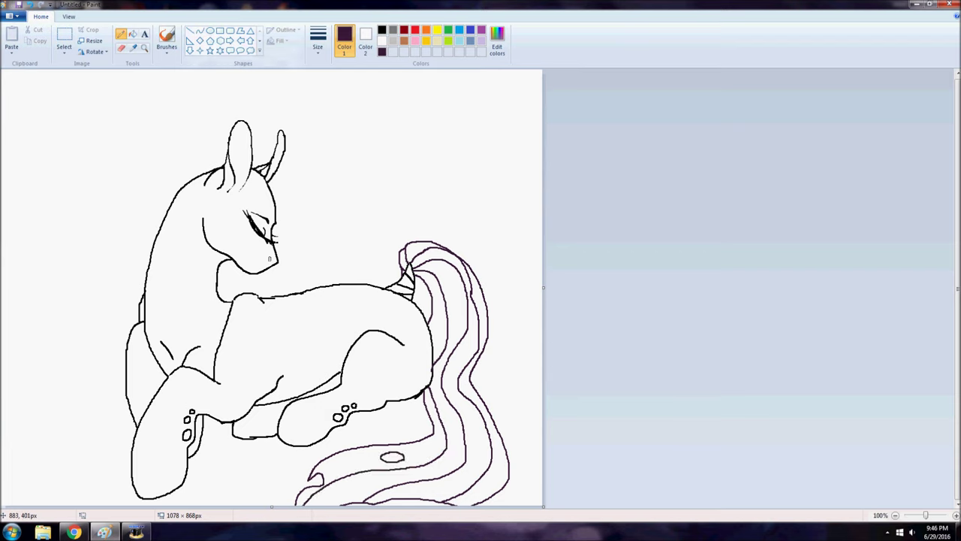
Draw a long curved horn in black on the forehead and erase the head lines overlapping its base.
{"action": "left_click", "coordinate": [382, 30]}
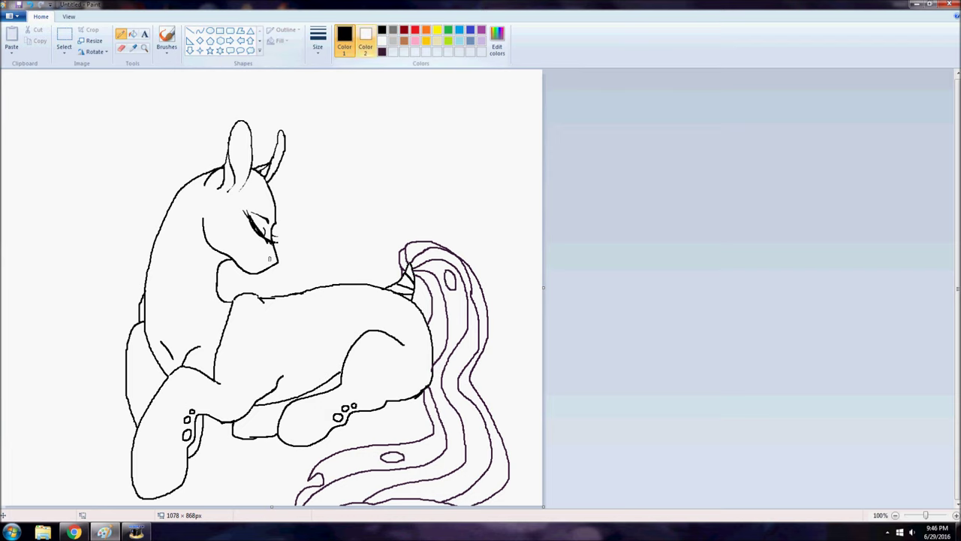
{"action": "mouse_move", "coordinate": [274, 203]}
{"action": "left_mouse_down"}
{"action": "mouse_move", "coordinate": [334, 81]}
{"action": "mouse_move", "coordinate": [286, 164]}
{"action": "left_mouse_up"}
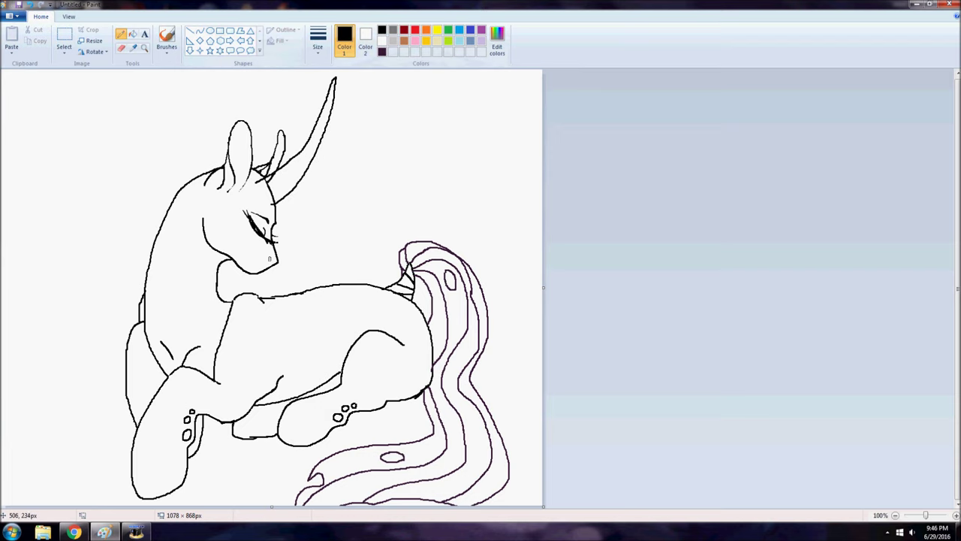
{"action": "key", "text": "ctrl+Page_Up"}
{"action": "left_click", "coordinate": [121, 47]}
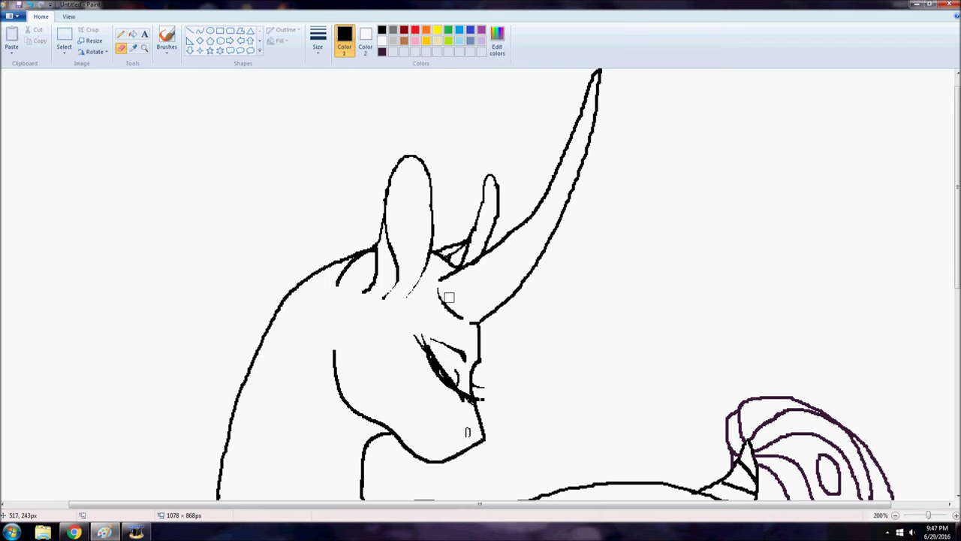
{"action": "left_click_drag", "start_coordinate": [468, 313], "coordinate": [474, 314]}
Try to draw curved bands across the lower part of the horn with the Curve tool.
{"action": "left_click", "coordinate": [199, 31]}
{"action": "left_click_drag", "start_coordinate": [452, 274], "coordinate": [489, 312]}
{"action": "key", "text": "ctrl+z"}
{"action": "left_click", "coordinate": [319, 41]}
{"action": "left_click", "coordinate": [335, 88]}
{"action": "left_click_drag", "start_coordinate": [453, 276], "coordinate": [483, 319]}
{"action": "mouse_move", "coordinate": [464, 299]}
{"action": "left_mouse_down"}
{"action": "mouse_move", "coordinate": [456, 301]}
{"action": "mouse_move", "coordinate": [463, 269]}
{"action": "mouse_move", "coordinate": [470, 292]}
{"action": "mouse_move", "coordinate": [511, 295]}
{"action": "left_mouse_up"}
{"action": "left_click_drag", "start_coordinate": [495, 280], "coordinate": [492, 284]}
{"action": "left_click_drag", "start_coordinate": [491, 250], "coordinate": [524, 283]}
{"action": "left_click_drag", "start_coordinate": [506, 269], "coordinate": [506, 241]}
{"action": "key", "text": "ctrl+z"}
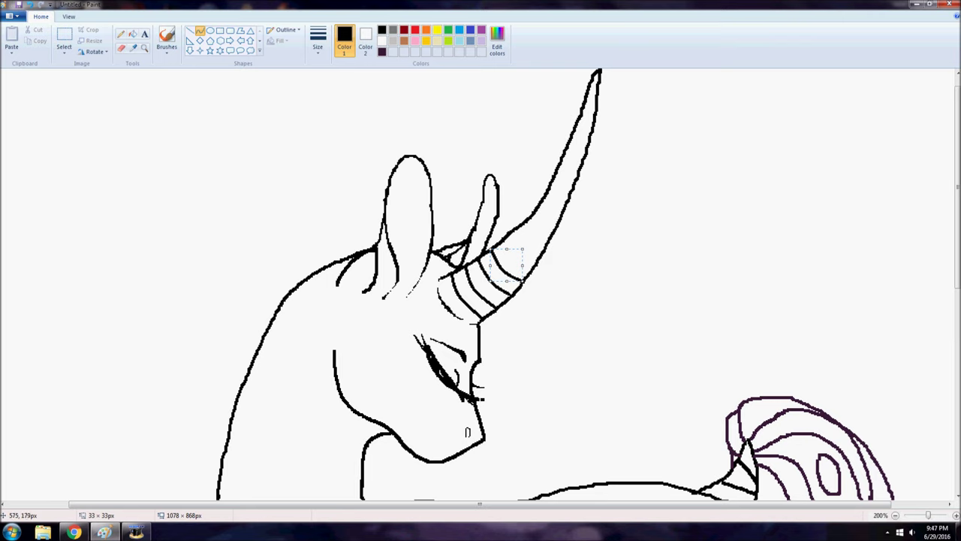
{"action": "left_click_drag", "start_coordinate": [532, 272], "coordinate": [502, 243]}
{"action": "mouse_move", "coordinate": [515, 259]}
{"action": "left_mouse_down"}
{"action": "mouse_move", "coordinate": [454, 278]}
{"action": "mouse_move", "coordinate": [491, 313]}
{"action": "left_mouse_up"}
Undo the curved bands made on the horn with the Curve tool.
{"action": "left_click", "coordinate": [29, 4]}
{"action": "left_click", "coordinate": [29, 5]}
{"action": "left_click", "coordinate": [29, 5]}
{"action": "left_click", "coordinate": [29, 5]}
{"action": "left_click", "coordinate": [29, 5]}
Draw curved bands across the horn freehand with the pencil, from its base up to the tip.
{"action": "left_click", "coordinate": [121, 34]}
{"action": "left_click_drag", "start_coordinate": [476, 263], "coordinate": [508, 295]}
{"action": "left_click_drag", "start_coordinate": [498, 246], "coordinate": [528, 273]}
{"action": "left_click_drag", "start_coordinate": [516, 232], "coordinate": [544, 250]}
{"action": "mouse_move", "coordinate": [533, 216]}
{"action": "left_mouse_down"}
{"action": "mouse_move", "coordinate": [554, 229]}
{"action": "mouse_move", "coordinate": [562, 211]}
{"action": "left_mouse_up"}
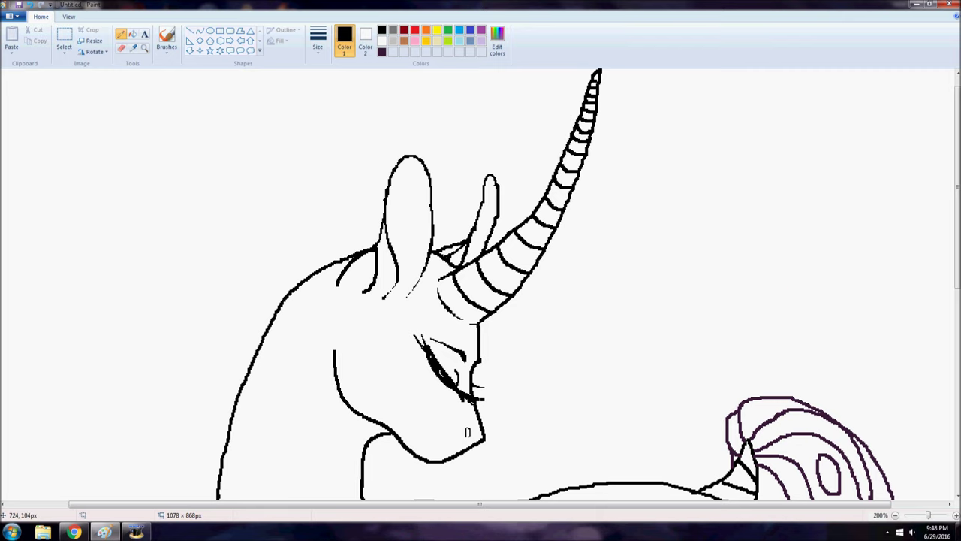
{"action": "scroll", "coordinate": [481, 285], "scroll_direction": "down", "scroll_amount": 3}
{"action": "scroll", "coordinate": [480, 286], "scroll_direction": "down", "scroll_amount": 3}
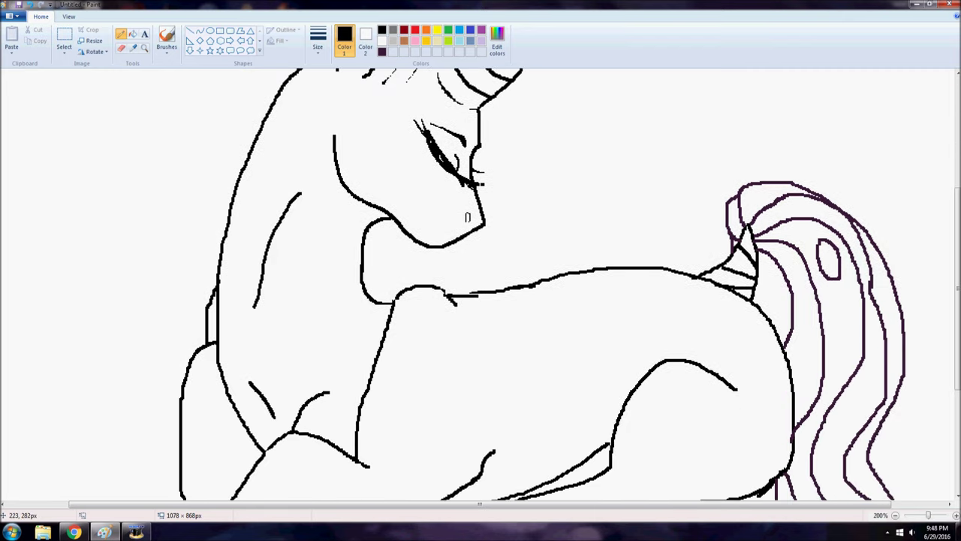
{"action": "left_click", "coordinate": [30, 4]}
{"action": "mouse_move", "coordinate": [230, 361]}
{"action": "left_mouse_down"}
{"action": "mouse_move", "coordinate": [244, 246]}
{"action": "mouse_move", "coordinate": [292, 161]}
{"action": "left_mouse_up"}
{"action": "left_click", "coordinate": [30, 4]}
Sample the tail's dark purple and draw a long wavy mane strand from the ear base across the chest, finishing with a notched tip on the ground.
{"action": "scroll", "coordinate": [481, 286], "scroll_direction": "up", "scroll_amount": 3}
{"action": "left_click", "coordinate": [133, 48]}
{"action": "left_click", "coordinate": [738, 297]}
{"action": "left_click", "coordinate": [133, 48]}
{"action": "left_click", "coordinate": [740, 301]}
{"action": "left_click", "coordinate": [317, 42]}
{"action": "left_click", "coordinate": [339, 91]}
{"action": "mouse_move", "coordinate": [433, 142]}
{"action": "left_mouse_down"}
{"action": "mouse_move", "coordinate": [453, 258]}
{"action": "mouse_move", "coordinate": [397, 353]}
{"action": "mouse_move", "coordinate": [272, 468]}
{"action": "left_mouse_up"}
{"action": "left_click_drag", "start_coordinate": [958, 238], "coordinate": [957, 390]}
{"action": "mouse_move", "coordinate": [272, 147]}
{"action": "left_mouse_down"}
{"action": "mouse_move", "coordinate": [409, 334]}
{"action": "mouse_move", "coordinate": [438, 436]}
{"action": "mouse_move", "coordinate": [389, 473]}
{"action": "mouse_move", "coordinate": [271, 474]}
{"action": "left_mouse_up"}
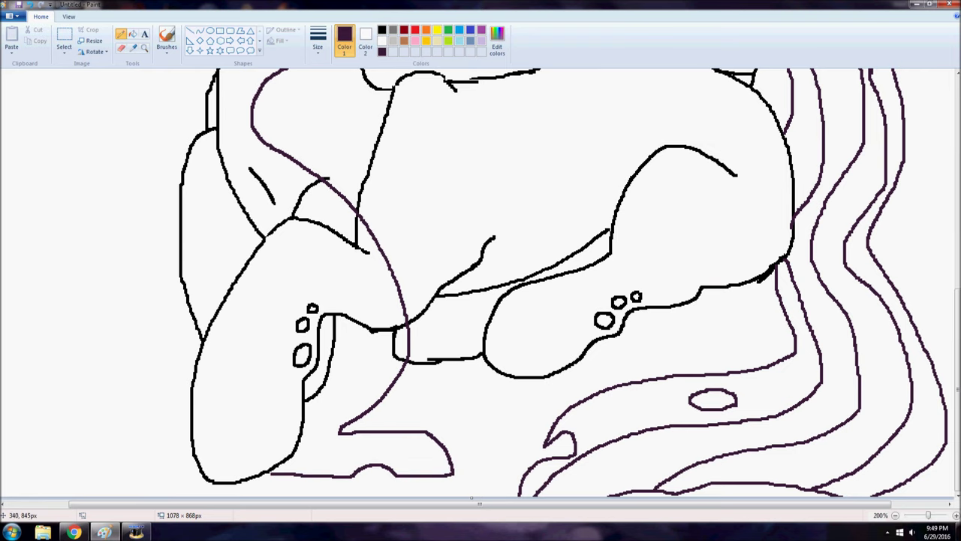
Draw two purple forelock strands curving from between the ears, over the horn base and in front of the face toward the back.
{"action": "scroll", "coordinate": [270, 474], "scroll_direction": "up", "scroll_amount": 9}
{"action": "mouse_move", "coordinate": [431, 134]}
{"action": "left_mouse_down"}
{"action": "mouse_move", "coordinate": [468, 133]}
{"action": "mouse_move", "coordinate": [425, 272]}
{"action": "left_mouse_up"}
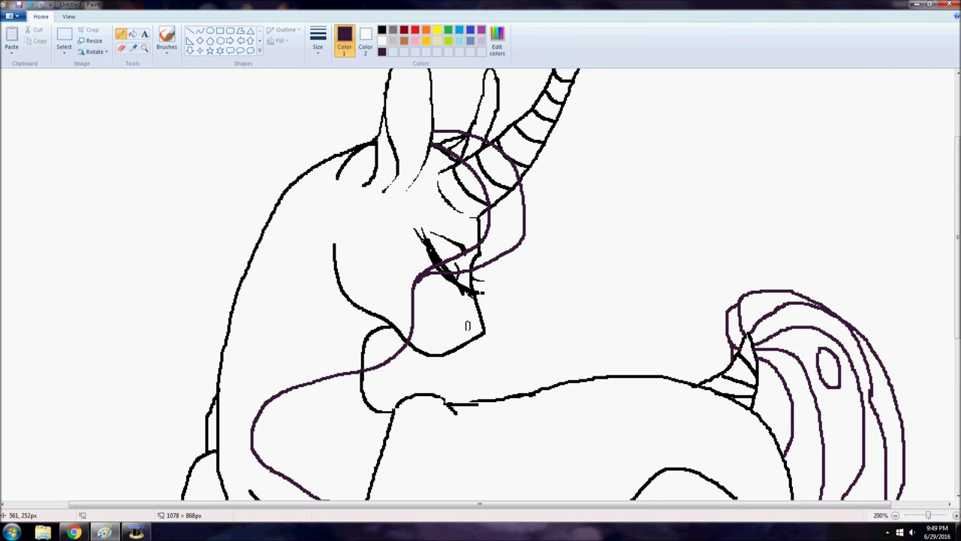
{"action": "mouse_move", "coordinate": [520, 175]}
{"action": "left_mouse_down"}
{"action": "mouse_move", "coordinate": [515, 287]}
{"action": "mouse_move", "coordinate": [497, 354]}
{"action": "mouse_move", "coordinate": [423, 390]}
{"action": "left_mouse_up"}
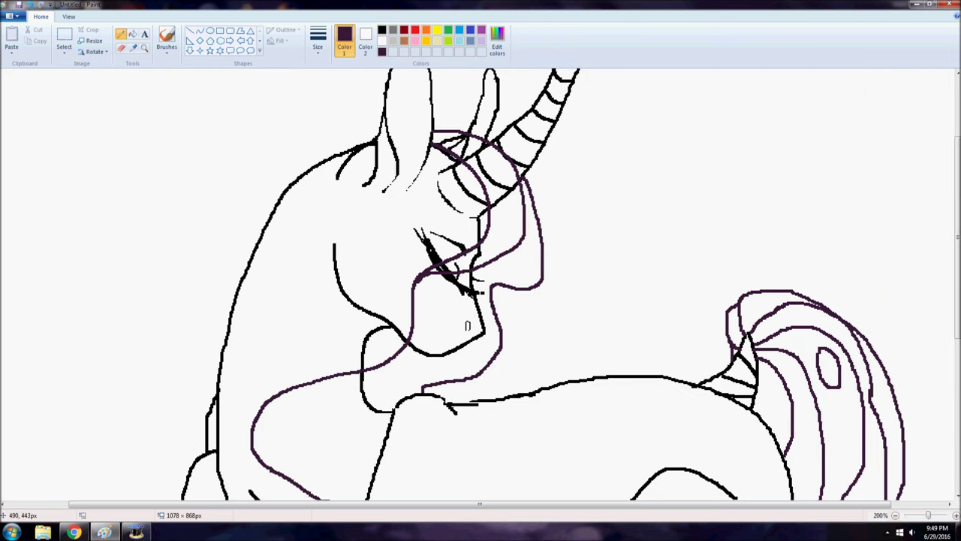
Draw a second wavy purple mane strand from the near ear across the cheek and neck down to the front leg.
{"action": "mouse_move", "coordinate": [417, 179]}
{"action": "left_mouse_down"}
{"action": "mouse_move", "coordinate": [437, 199]}
{"action": "mouse_move", "coordinate": [337, 299]}
{"action": "mouse_move", "coordinate": [201, 389]}
{"action": "left_mouse_up"}
{"action": "scroll", "coordinate": [201, 388], "scroll_direction": "down", "scroll_amount": 5}
{"action": "left_click_drag", "start_coordinate": [201, 173], "coordinate": [245, 279]}
{"action": "scroll", "coordinate": [467, 111], "scroll_direction": "down", "scroll_amount": 2}
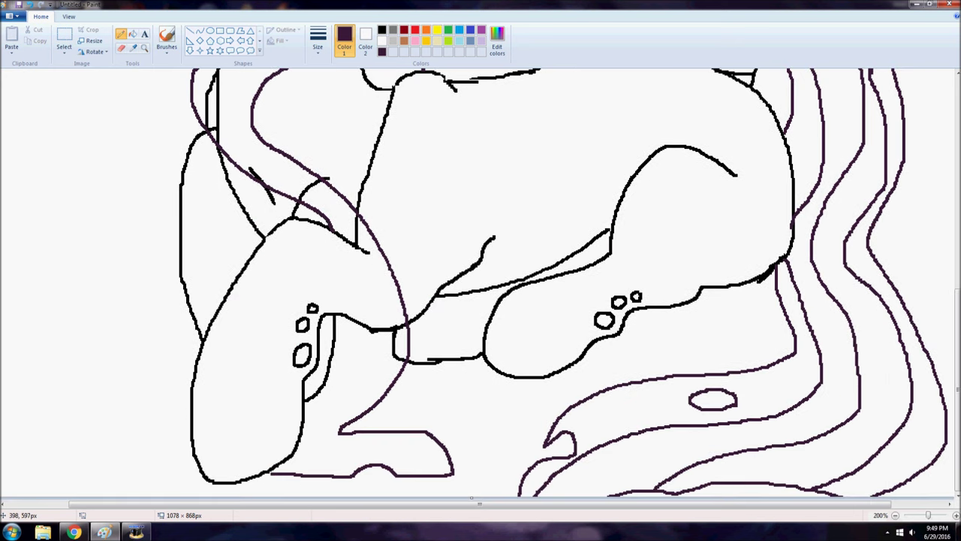
Draw an outer wavy purple mane strand from the near ear past the neck and far front leg down to the ground.
{"action": "scroll", "coordinate": [467, 218], "scroll_direction": "up", "scroll_amount": 3}
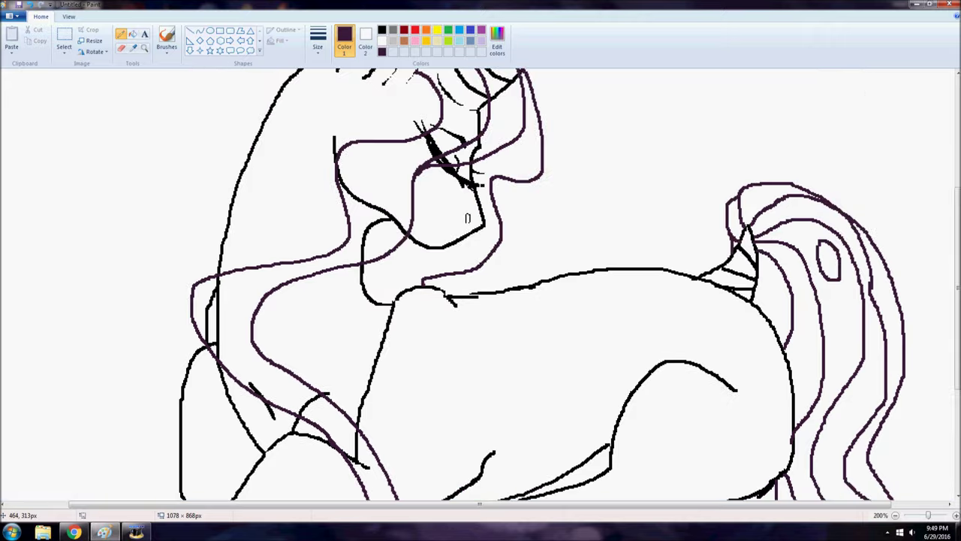
{"action": "scroll", "coordinate": [414, 181], "scroll_direction": "up", "scroll_amount": 1}
{"action": "mouse_move", "coordinate": [416, 182]}
{"action": "left_mouse_down"}
{"action": "mouse_move", "coordinate": [293, 228]}
{"action": "mouse_move", "coordinate": [139, 399]}
{"action": "left_mouse_up"}
{"action": "scroll", "coordinate": [139, 400], "scroll_direction": "down", "scroll_amount": 2}
{"action": "mouse_move", "coordinate": [139, 186]}
{"action": "left_mouse_down"}
{"action": "mouse_move", "coordinate": [143, 214]}
{"action": "mouse_move", "coordinate": [234, 349]}
{"action": "left_mouse_up"}
{"action": "scroll", "coordinate": [234, 349], "scroll_direction": "down", "scroll_amount": 1}
{"action": "mouse_move", "coordinate": [234, 242]}
{"action": "left_mouse_down"}
{"action": "mouse_move", "coordinate": [129, 391]}
{"action": "mouse_move", "coordinate": [11, 447]}
{"action": "left_mouse_up"}
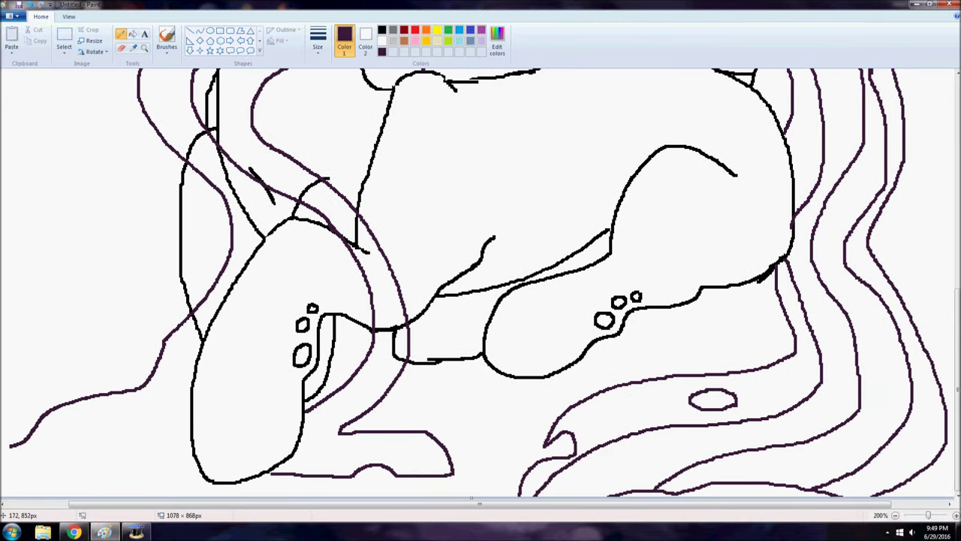
Draw the pointed lower ends of the mane strands on the ground behind the raised front leg.
{"action": "left_click_drag", "start_coordinate": [135, 504], "coordinate": [73, 504]}
{"action": "mouse_move", "coordinate": [79, 445]}
{"action": "left_mouse_down"}
{"action": "mouse_move", "coordinate": [22, 473]}
{"action": "mouse_move", "coordinate": [212, 430]}
{"action": "mouse_move", "coordinate": [268, 466]}
{"action": "left_mouse_up"}
{"action": "left_click_drag", "start_coordinate": [263, 400], "coordinate": [208, 429]}
Draw the purple mane outline behind the near ear and along the back of the neck, with short dividing strands.
{"action": "scroll", "coordinate": [371, 355], "scroll_direction": "up", "scroll_amount": 10}
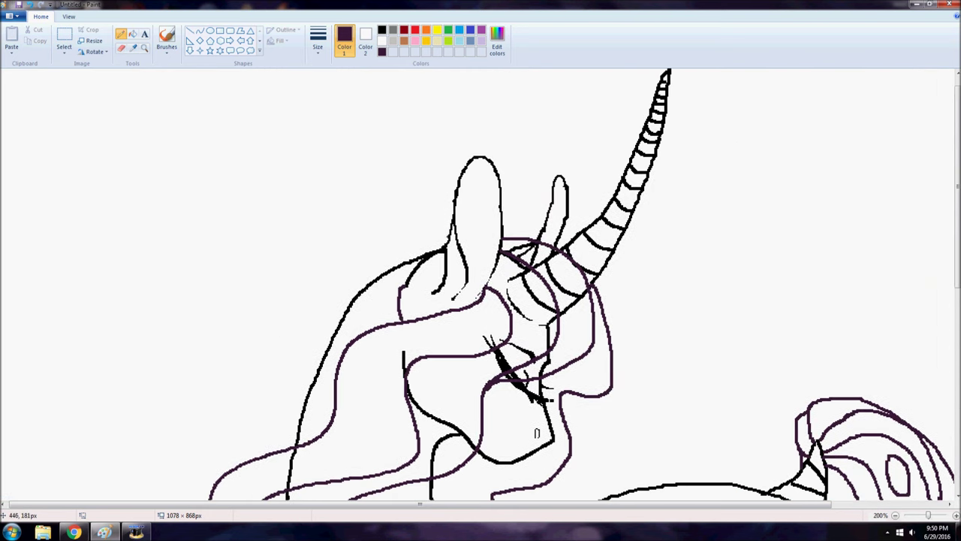
{"action": "left_click_drag", "start_coordinate": [447, 238], "coordinate": [374, 328]}
{"action": "mouse_move", "coordinate": [376, 273]}
{"action": "left_mouse_down"}
{"action": "mouse_move", "coordinate": [335, 321]}
{"action": "mouse_move", "coordinate": [338, 368]}
{"action": "left_mouse_up"}
{"action": "scroll", "coordinate": [338, 365], "scroll_direction": "down", "scroll_amount": 3}
{"action": "left_click_drag", "start_coordinate": [333, 211], "coordinate": [326, 321]}
{"action": "left_click_drag", "start_coordinate": [315, 268], "coordinate": [298, 337]}
Erase the black outline at the back of the head where the mane covers it.
{"action": "left_click", "coordinate": [122, 48]}
{"action": "mouse_move", "coordinate": [340, 222]}
{"action": "left_mouse_down"}
{"action": "mouse_move", "coordinate": [381, 164]}
{"action": "mouse_move", "coordinate": [382, 173]}
{"action": "mouse_move", "coordinate": [423, 145]}
{"action": "left_mouse_up"}
{"action": "left_click", "coordinate": [120, 34]}
{"action": "left_click", "coordinate": [122, 49]}
{"action": "left_click", "coordinate": [317, 41]}
{"action": "left_click", "coordinate": [318, 60]}
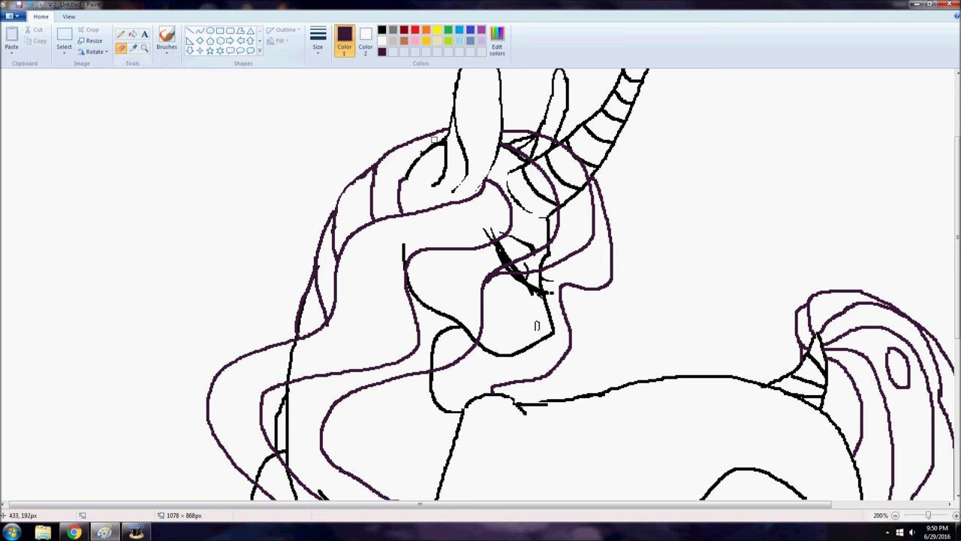
{"action": "left_click", "coordinate": [120, 34]}
{"action": "scroll", "coordinate": [413, 130], "scroll_direction": "down", "scroll_amount": 2}
{"action": "left_click", "coordinate": [121, 48]}
{"action": "scroll", "coordinate": [458, 217], "scroll_direction": "up", "scroll_amount": 2}
{"action": "left_click_drag", "start_coordinate": [402, 244], "coordinate": [401, 249]}
{"action": "mouse_move", "coordinate": [411, 274]}
{"action": "left_mouse_down"}
{"action": "mouse_move", "coordinate": [428, 311]}
{"action": "mouse_move", "coordinate": [473, 338]}
{"action": "left_mouse_up"}
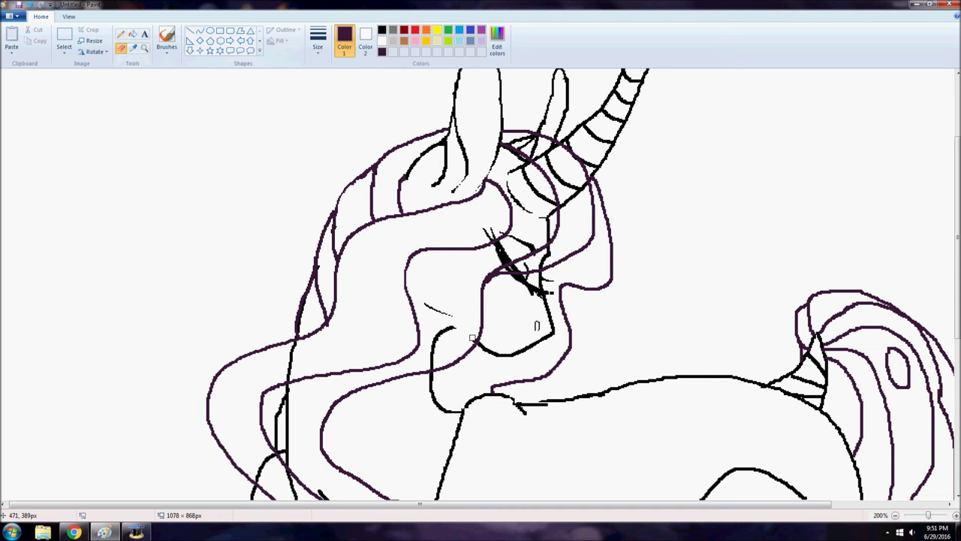
{"action": "key", "text": "ctrl+z"}
{"action": "key", "text": "ctrl+z"}
Erase the black neck and far front leg lines that are covered by the mane strands.
{"action": "scroll", "coordinate": [328, 231], "scroll_direction": "down", "scroll_amount": 3}
{"action": "mouse_move", "coordinate": [293, 236]}
{"action": "left_mouse_down"}
{"action": "mouse_move", "coordinate": [290, 354]}
{"action": "mouse_move", "coordinate": [280, 340]}
{"action": "mouse_move", "coordinate": [280, 316]}
{"action": "left_mouse_up"}
{"action": "scroll", "coordinate": [292, 244], "scroll_direction": "down", "scroll_amount": 3}
{"action": "left_click_drag", "start_coordinate": [280, 143], "coordinate": [327, 234]}
Draw a short purple line from the mane strand to the front leg and erase the chest creases crossing the strand.
{"action": "left_click", "coordinate": [120, 34]}
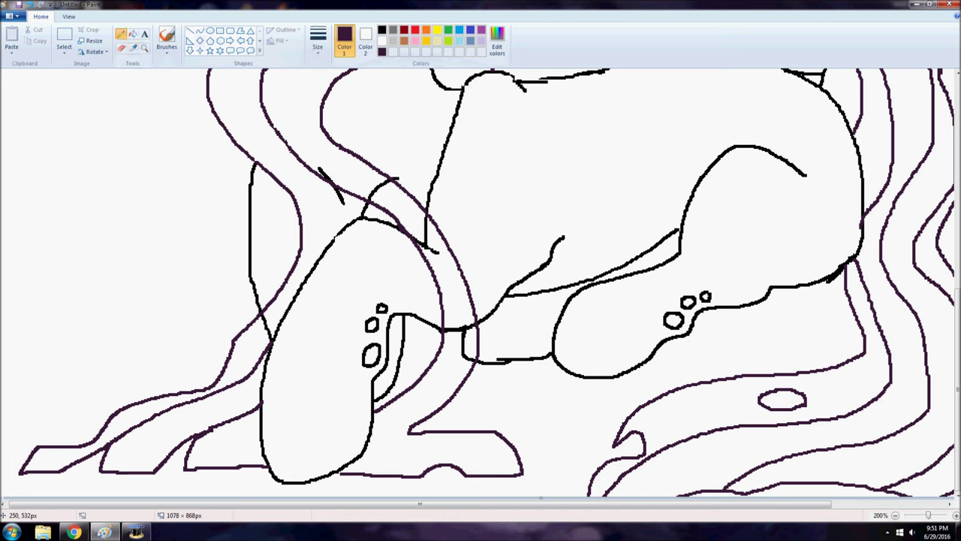
{"action": "left_click_drag", "start_coordinate": [333, 188], "coordinate": [347, 224]}
{"action": "left_click", "coordinate": [120, 48]}
{"action": "mouse_move", "coordinate": [323, 162]}
{"action": "left_mouse_down"}
{"action": "mouse_move", "coordinate": [336, 184]}
{"action": "mouse_move", "coordinate": [381, 183]}
{"action": "left_mouse_up"}
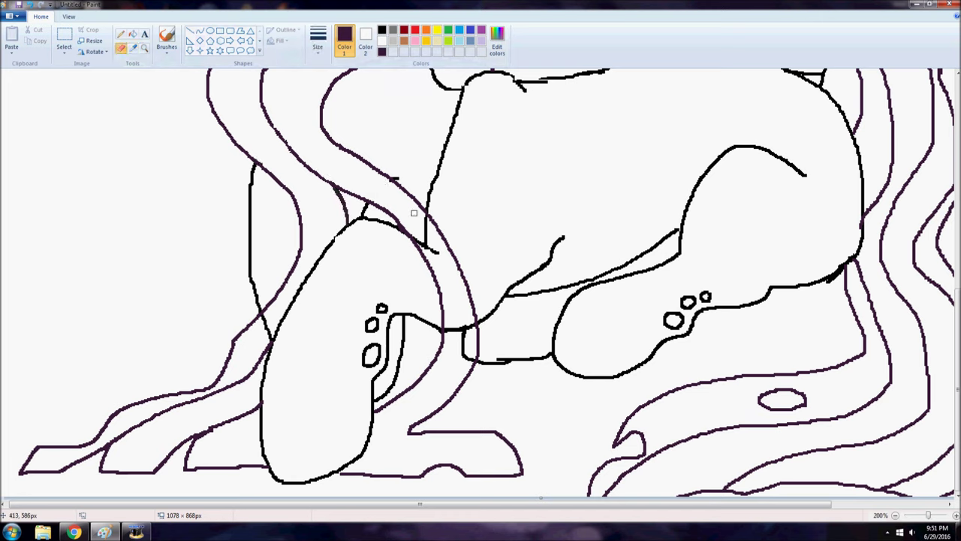
Erase the belly and leg lines crossing the front mane strand and redraw the strand's inner edge in purple.
{"action": "mouse_move", "coordinate": [438, 255]}
{"action": "left_mouse_down"}
{"action": "mouse_move", "coordinate": [422, 238]}
{"action": "mouse_move", "coordinate": [424, 216]}
{"action": "mouse_move", "coordinate": [451, 331]}
{"action": "mouse_move", "coordinate": [472, 323]}
{"action": "mouse_move", "coordinate": [463, 364]}
{"action": "left_mouse_up"}
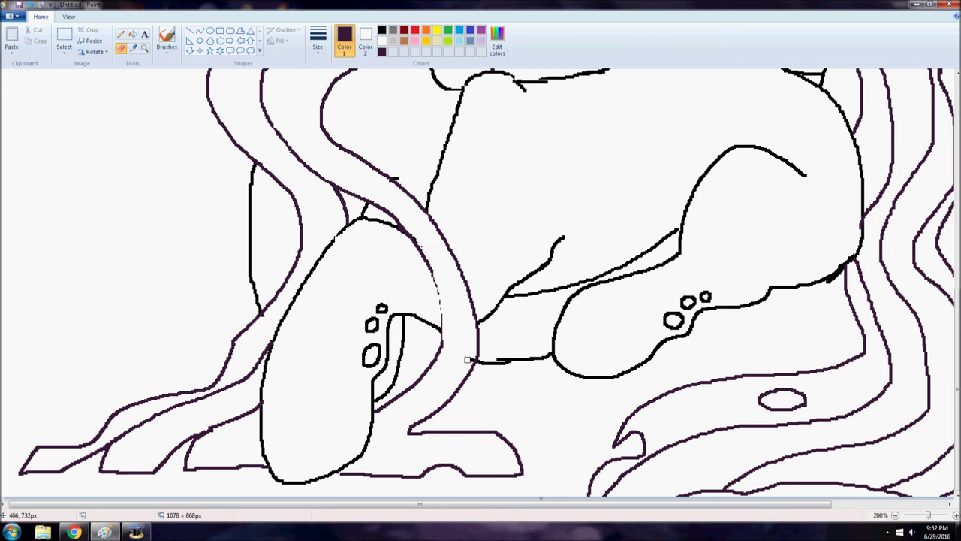
{"action": "left_click", "coordinate": [120, 34]}
{"action": "left_click_drag", "start_coordinate": [434, 272], "coordinate": [445, 347]}
Erase the horn base, forehead, jaw and throat lines that lie under the mane and forelock.
{"action": "scroll", "coordinate": [464, 263], "scroll_direction": "up", "scroll_amount": 2}
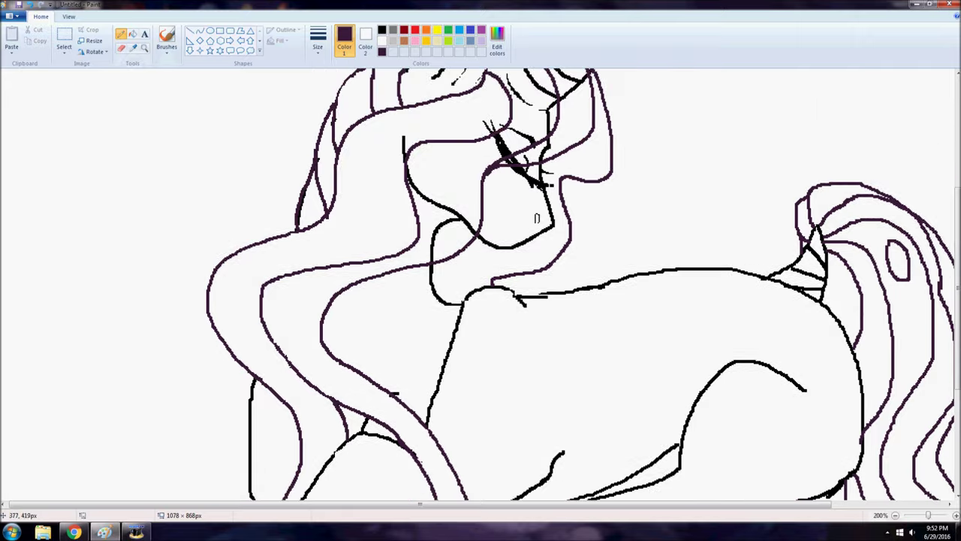
{"action": "scroll", "coordinate": [450, 256], "scroll_direction": "down", "scroll_amount": 1}
{"action": "scroll", "coordinate": [480, 285], "scroll_direction": "up", "scroll_amount": 4}
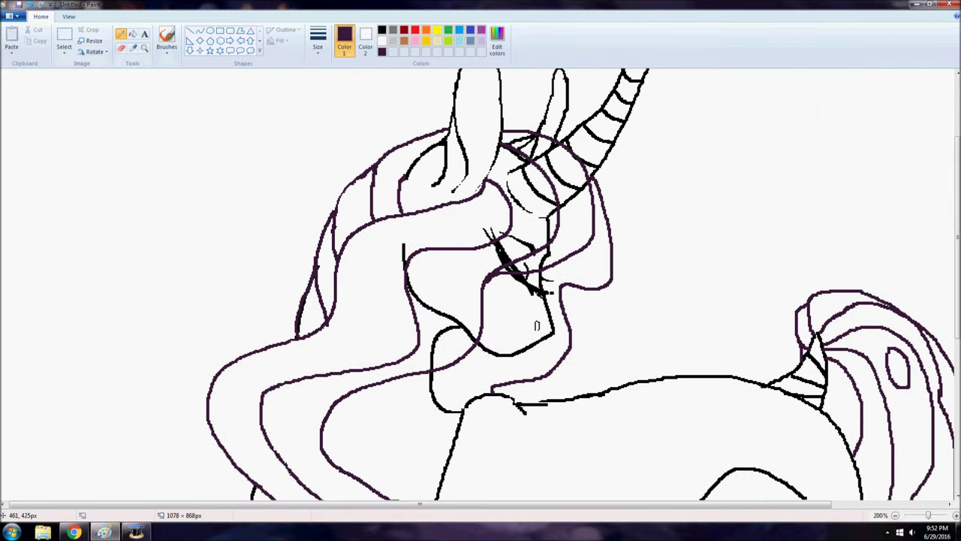
{"action": "left_click", "coordinate": [121, 48]}
{"action": "mouse_move", "coordinate": [521, 167]}
{"action": "left_mouse_down"}
{"action": "mouse_move", "coordinate": [504, 150]}
{"action": "mouse_move", "coordinate": [553, 208]}
{"action": "mouse_move", "coordinate": [545, 239]}
{"action": "mouse_move", "coordinate": [543, 221]}
{"action": "mouse_move", "coordinate": [516, 172]}
{"action": "left_mouse_up"}
{"action": "mouse_move", "coordinate": [405, 239]}
{"action": "left_mouse_down"}
{"action": "mouse_move", "coordinate": [418, 299]}
{"action": "mouse_move", "coordinate": [472, 339]}
{"action": "mouse_move", "coordinate": [460, 330]}
{"action": "mouse_move", "coordinate": [437, 338]}
{"action": "mouse_move", "coordinate": [431, 366]}
{"action": "left_mouse_up"}
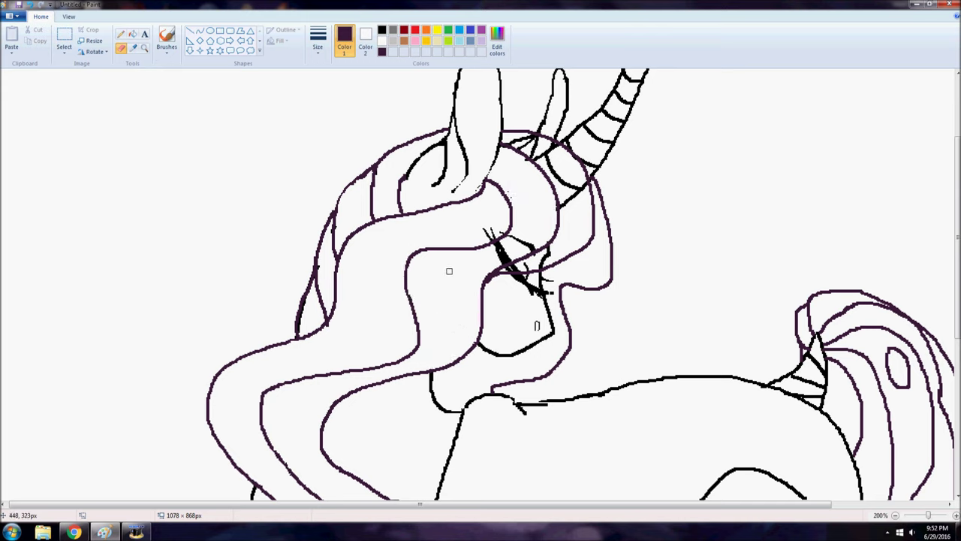
{"action": "scroll", "coordinate": [449, 271], "scroll_direction": "down", "scroll_amount": 3}
{"action": "left_click", "coordinate": [121, 34]}
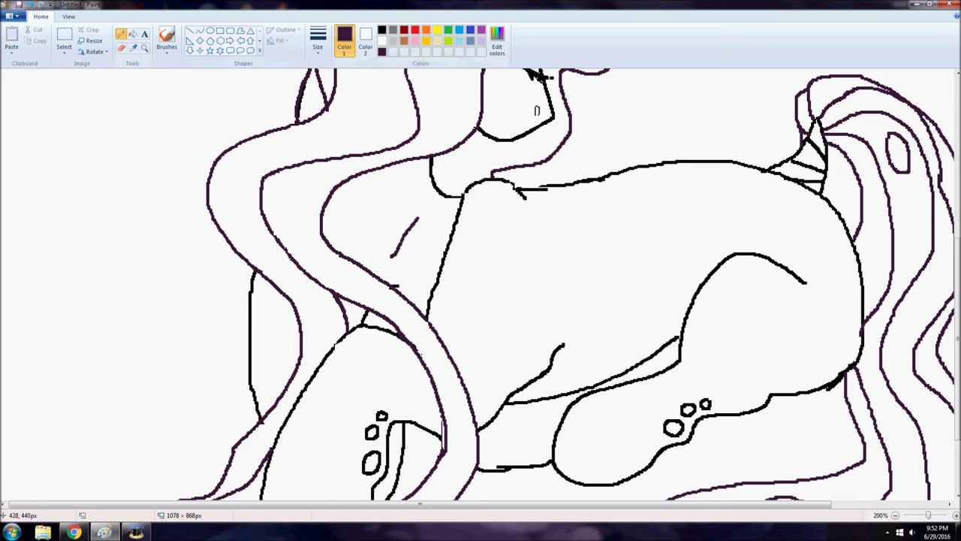
{"action": "left_click_drag", "start_coordinate": [436, 201], "coordinate": [395, 245]}
{"action": "scroll", "coordinate": [394, 246], "scroll_direction": "up", "scroll_amount": 2}
{"action": "left_click_drag", "start_coordinate": [437, 308], "coordinate": [516, 303]}
{"action": "left_click", "coordinate": [30, 4]}
Draw a curved black crease on the chest between the mane strand and the shoulder.
{"action": "left_click", "coordinate": [382, 30]}
{"action": "left_click", "coordinate": [30, 5]}
{"action": "left_click_drag", "start_coordinate": [383, 377], "coordinate": [482, 286]}
{"action": "scroll", "coordinate": [482, 287], "scroll_direction": "down", "scroll_amount": 2}
{"action": "key", "text": "ctrl+z"}
{"action": "left_click_drag", "start_coordinate": [385, 267], "coordinate": [431, 202]}
Sample the mane's purple and draw another wavy strand outside the mane, from the back of the neck down to the ground.
{"action": "scroll", "coordinate": [432, 202], "scroll_direction": "down", "scroll_amount": 2}
{"action": "left_click", "coordinate": [121, 48]}
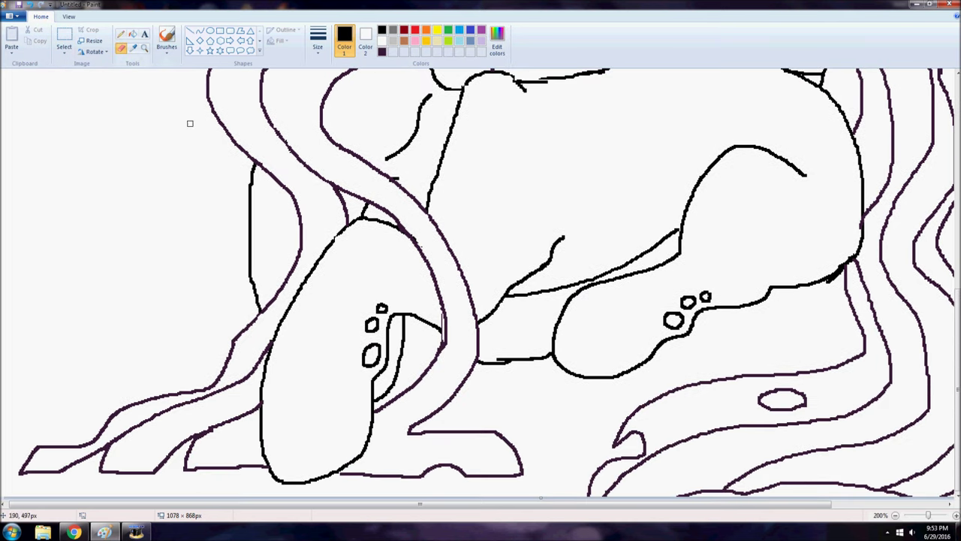
{"action": "left_click", "coordinate": [145, 48]}
{"action": "right_click", "coordinate": [466, 223]}
{"action": "right_click", "coordinate": [465, 223]}
{"action": "left_click", "coordinate": [465, 224]}
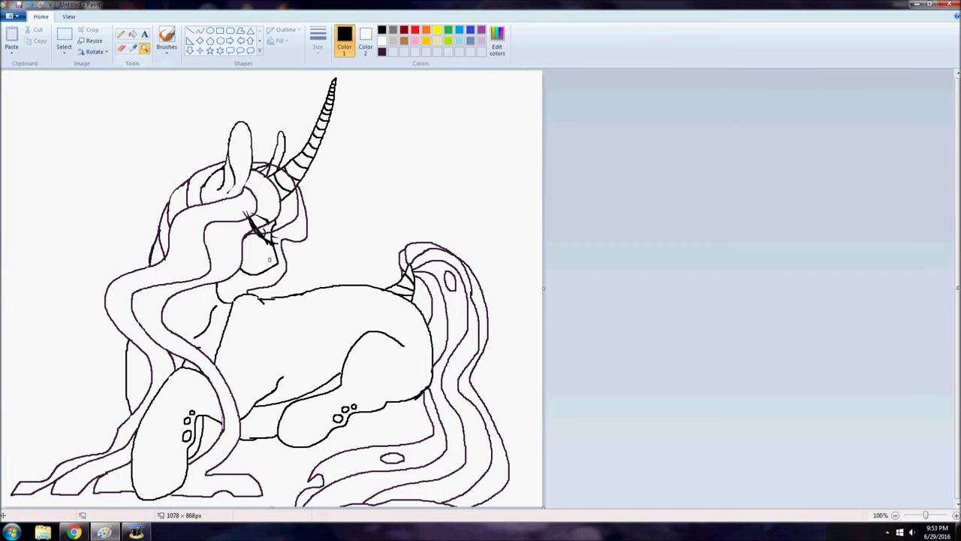
{"action": "left_click", "coordinate": [133, 47]}
{"action": "left_click", "coordinate": [261, 270]}
{"action": "mouse_move", "coordinate": [149, 245]}
{"action": "left_mouse_down"}
{"action": "mouse_move", "coordinate": [106, 278]}
{"action": "mouse_move", "coordinate": [102, 319]}
{"action": "mouse_move", "coordinate": [121, 373]}
{"action": "mouse_move", "coordinate": [27, 474]}
{"action": "mouse_move", "coordinate": [129, 402]}
{"action": "left_mouse_up"}
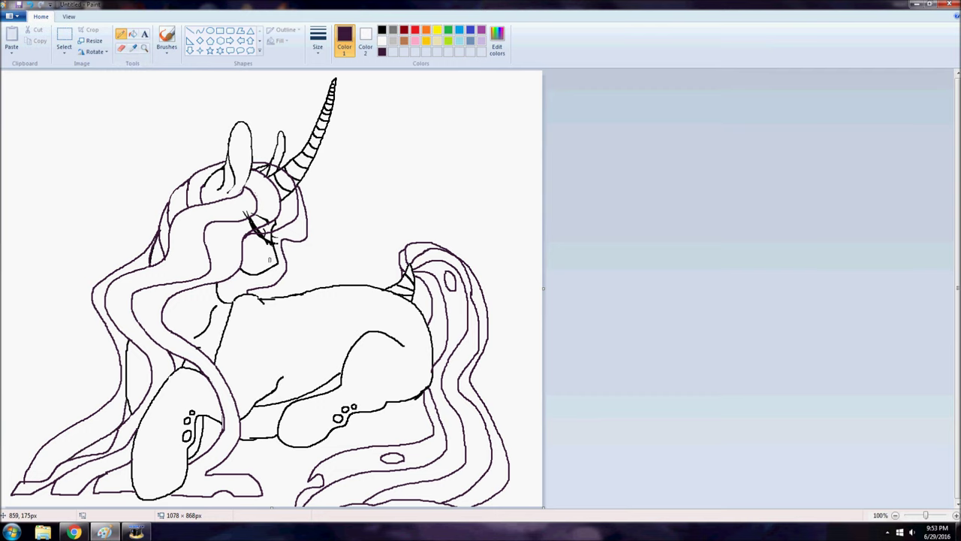
Switch the drawing color to black and erase the stray eyelash line around the front edge of the face.
{"action": "left_click", "coordinate": [382, 31]}
{"action": "left_click", "coordinate": [144, 48]}
{"action": "left_click", "coordinate": [294, 242]}
{"action": "left_click", "coordinate": [519, 307]}
{"action": "left_click", "coordinate": [121, 48]}
{"action": "left_click", "coordinate": [318, 41]}
{"action": "left_click", "coordinate": [333, 71]}
{"action": "left_click_drag", "start_coordinate": [289, 245], "coordinate": [323, 245]}
{"action": "left_click", "coordinate": [121, 33]}
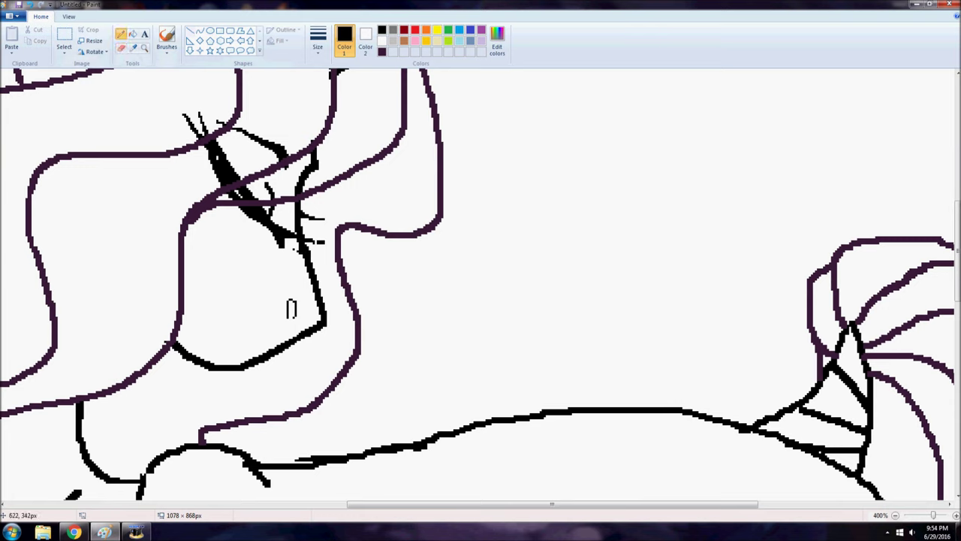
Draw two short horizontal black dashes beside the upper eyelashes and undo the extra touch-up strokes around the eye.
{"action": "left_click", "coordinate": [318, 41]}
{"action": "left_click", "coordinate": [342, 90]}
{"action": "left_click", "coordinate": [30, 5]}
{"action": "left_click", "coordinate": [317, 42]}
{"action": "left_click", "coordinate": [342, 90]}
{"action": "left_click_drag", "start_coordinate": [165, 136], "coordinate": [184, 136]}
{"action": "key", "text": "ctrl+z"}
{"action": "left_click", "coordinate": [30, 5]}
{"action": "left_click_drag", "start_coordinate": [289, 215], "coordinate": [295, 225]}
{"action": "left_click", "coordinate": [30, 4]}
Erase the horn base and far ear lines that overlap the forelock.
{"action": "left_click", "coordinate": [144, 48]}
{"action": "right_click", "coordinate": [305, 245]}
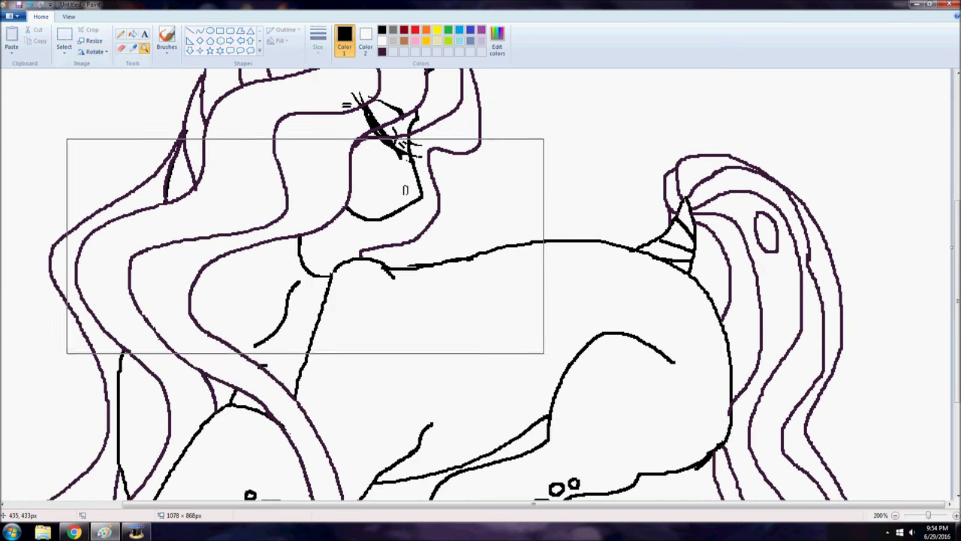
{"action": "right_click", "coordinate": [303, 238]}
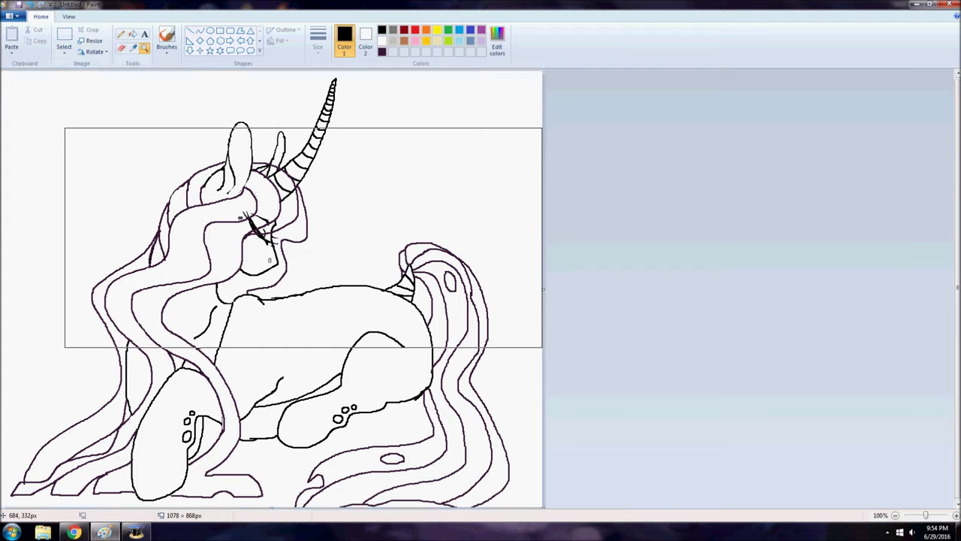
{"action": "left_click", "coordinate": [347, 202]}
{"action": "left_click", "coordinate": [434, 208]}
{"action": "left_click", "coordinate": [121, 48]}
{"action": "mouse_move", "coordinate": [291, 246]}
{"action": "left_mouse_down"}
{"action": "mouse_move", "coordinate": [310, 261]}
{"action": "mouse_move", "coordinate": [365, 348]}
{"action": "mouse_move", "coordinate": [398, 315]}
{"action": "mouse_move", "coordinate": [357, 303]}
{"action": "mouse_move", "coordinate": [342, 273]}
{"action": "mouse_move", "coordinate": [328, 270]}
{"action": "mouse_move", "coordinate": [352, 253]}
{"action": "mouse_move", "coordinate": [344, 262]}
{"action": "mouse_move", "coordinate": [317, 244]}
{"action": "mouse_move", "coordinate": [328, 246]}
{"action": "mouse_move", "coordinate": [291, 248]}
{"action": "mouse_move", "coordinate": [322, 264]}
{"action": "mouse_move", "coordinate": [299, 259]}
{"action": "left_mouse_up"}
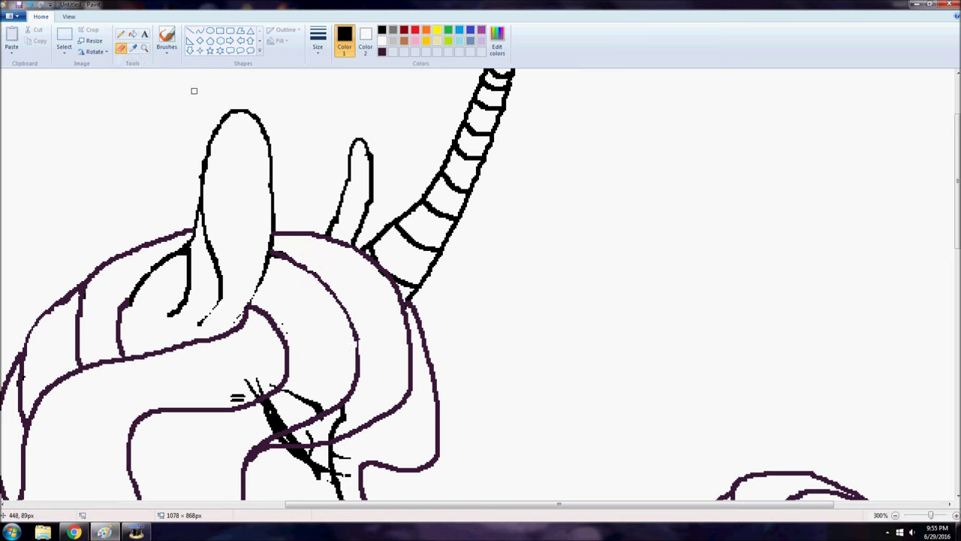
Erase the lower ends of the inner mane strands on the ground behind the raised front leg.
{"action": "scroll", "coordinate": [368, 252], "scroll_direction": "down", "scroll_amount": 3}
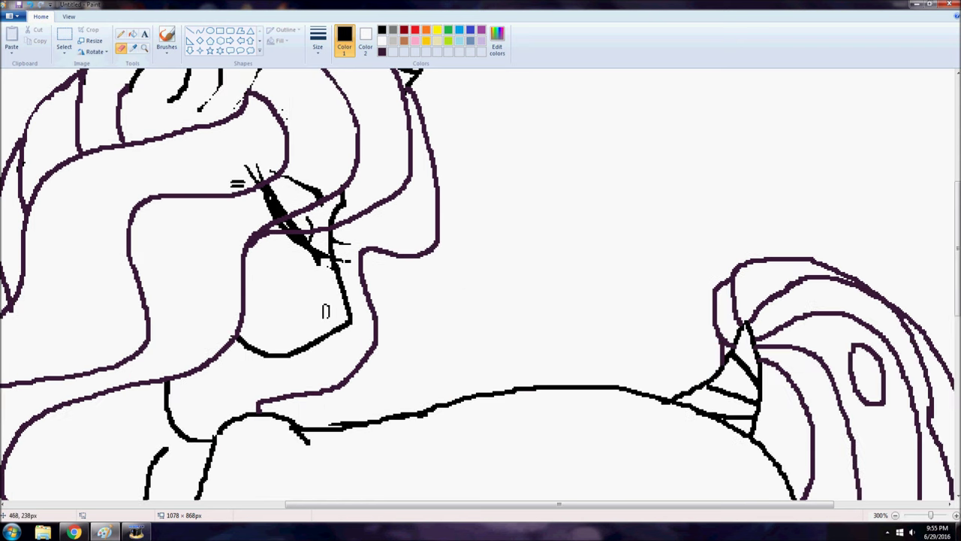
{"action": "left_click", "coordinate": [144, 48]}
{"action": "right_click", "coordinate": [299, 251]}
{"action": "right_click", "coordinate": [298, 251]}
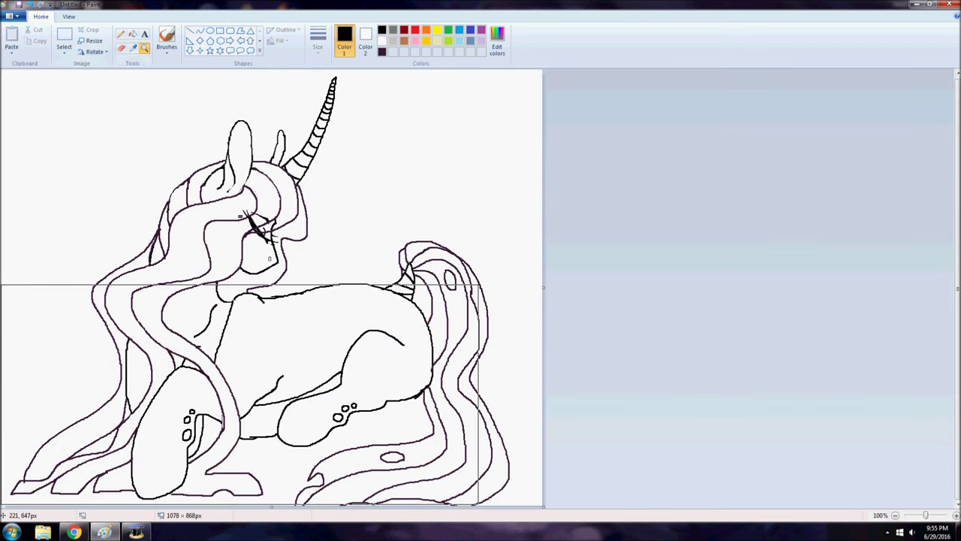
{"action": "left_click", "coordinate": [69, 451]}
{"action": "mouse_move", "coordinate": [204, 356]}
{"action": "left_mouse_down"}
{"action": "mouse_move", "coordinate": [174, 395]}
{"action": "mouse_move", "coordinate": [197, 378]}
{"action": "mouse_move", "coordinate": [180, 428]}
{"action": "mouse_move", "coordinate": [105, 438]}
{"action": "mouse_move", "coordinate": [68, 479]}
{"action": "mouse_move", "coordinate": [105, 485]}
{"action": "mouse_move", "coordinate": [249, 428]}
{"action": "mouse_move", "coordinate": [253, 477]}
{"action": "mouse_move", "coordinate": [210, 485]}
{"action": "mouse_move", "coordinate": [270, 338]}
{"action": "mouse_move", "coordinate": [267, 376]}
{"action": "left_mouse_up"}
Patch the gaps in the raised front leg's outer outline in black.
{"action": "left_click", "coordinate": [121, 34]}
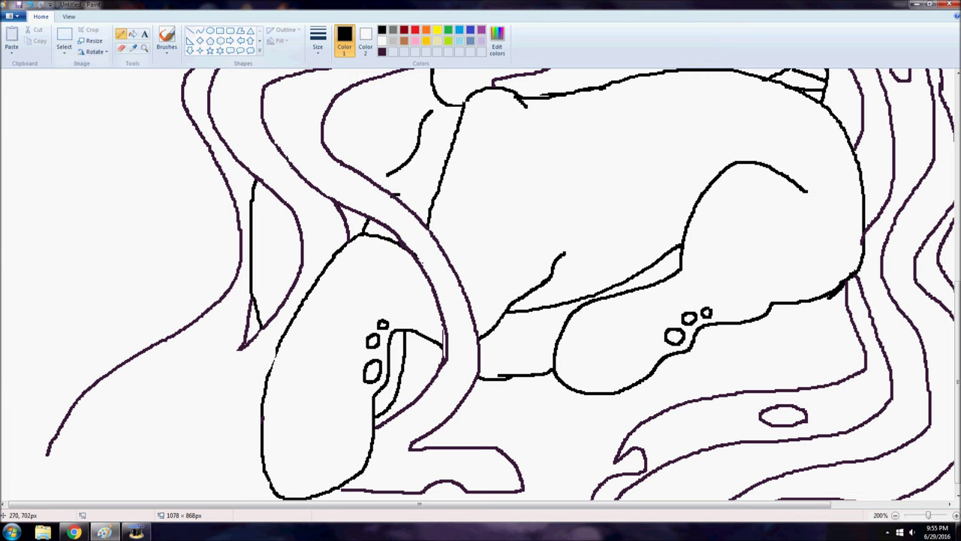
{"action": "left_click", "coordinate": [318, 42]}
{"action": "left_click", "coordinate": [339, 71]}
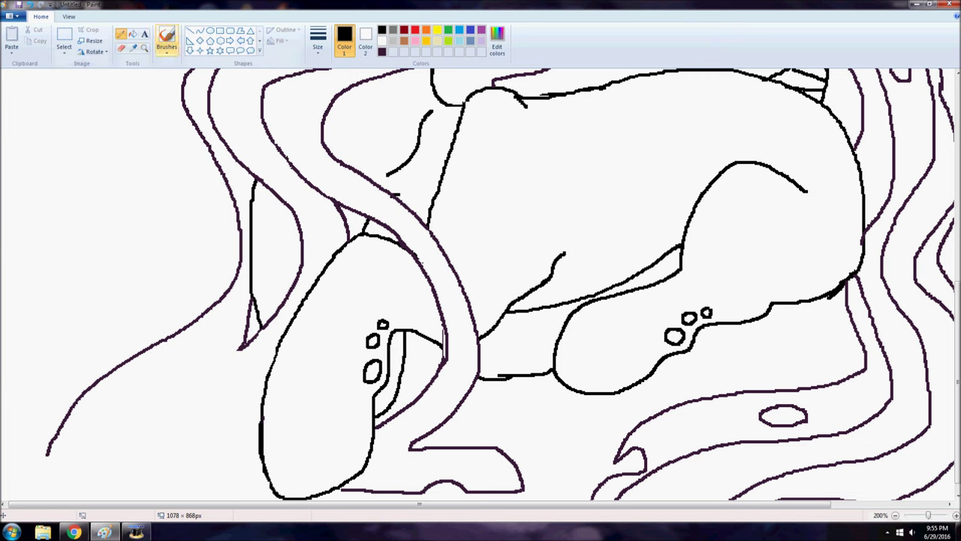
Draw thin black inner lines inside the holes of the raised front leg.
{"action": "left_click", "coordinate": [145, 48]}
{"action": "left_click", "coordinate": [390, 342]}
{"action": "left_click", "coordinate": [362, 274]}
{"action": "left_click", "coordinate": [264, 183]}
{"action": "left_click", "coordinate": [121, 35]}
{"action": "left_click_drag", "start_coordinate": [300, 245], "coordinate": [327, 249]}
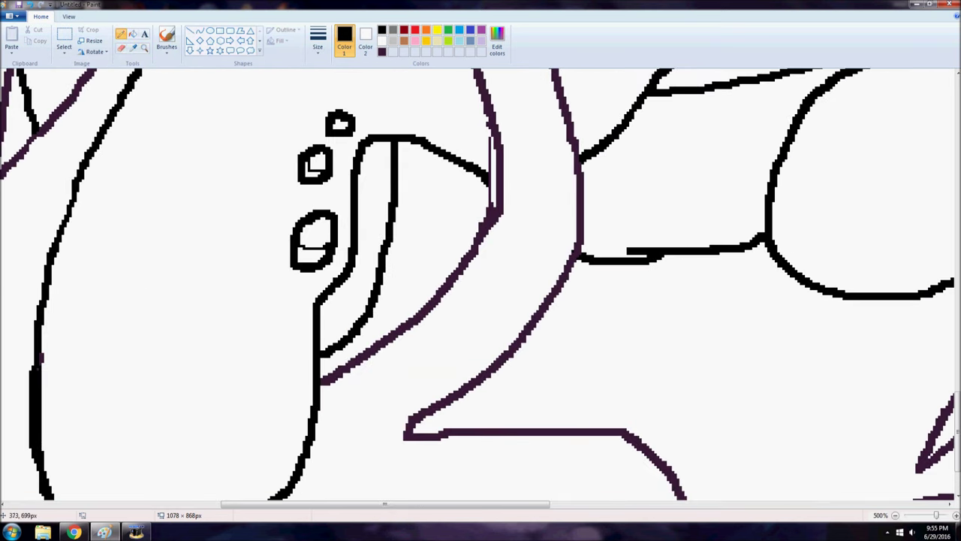
Draw thin black inner lines inside the holes of the hind leg.
{"action": "left_click_drag", "start_coordinate": [465, 504], "coordinate": [600, 504]}
{"action": "scroll", "coordinate": [639, 464], "scroll_direction": "up", "scroll_amount": 3}
{"action": "left_click_drag", "start_coordinate": [672, 263], "coordinate": [695, 251]}
{"action": "left_click_drag", "start_coordinate": [706, 217], "coordinate": [727, 207]}
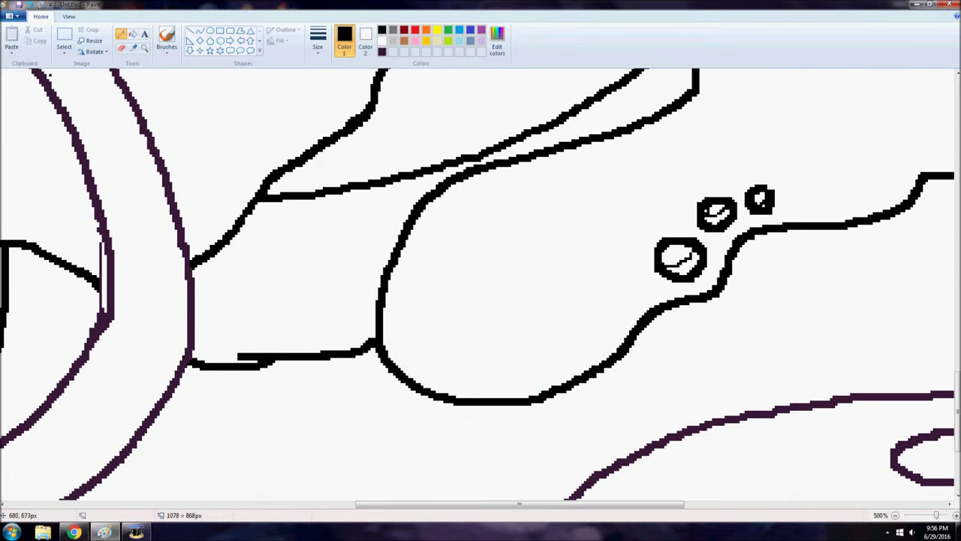
Sample the mane's purple and draw the lower edge of the outer mane strand from behind the front leg out along the ground.
{"action": "left_click", "coordinate": [144, 48]}
{"action": "right_click", "coordinate": [361, 256]}
{"action": "right_click", "coordinate": [360, 257]}
{"action": "right_click", "coordinate": [361, 256]}
{"action": "scroll", "coordinate": [361, 257], "scroll_direction": "up", "scroll_amount": 2}
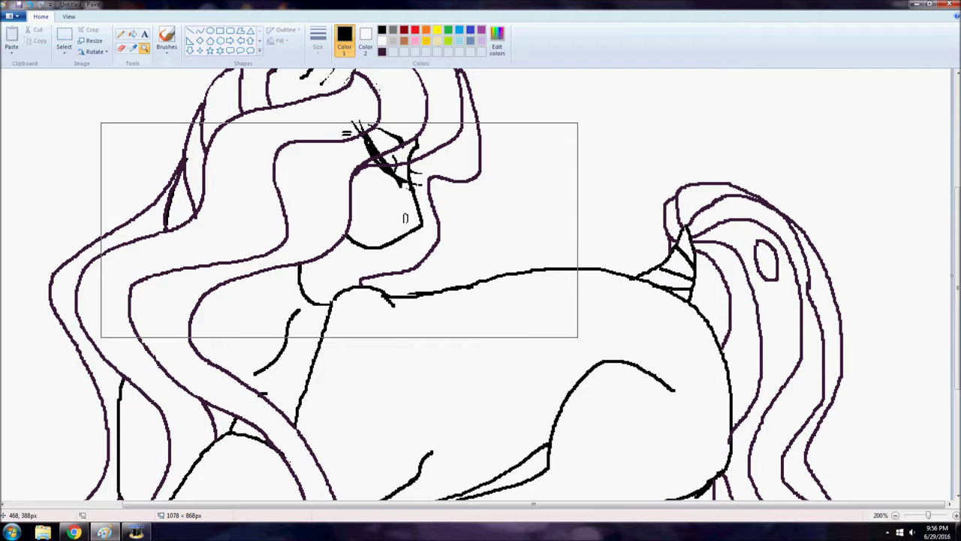
{"action": "right_click", "coordinate": [342, 237]}
{"action": "left_click", "coordinate": [317, 38]}
{"action": "left_click", "coordinate": [133, 47]}
{"action": "left_click", "coordinate": [130, 388]}
{"action": "mouse_move", "coordinate": [115, 427]}
{"action": "left_mouse_down"}
{"action": "mouse_move", "coordinate": [71, 460]}
{"action": "mouse_move", "coordinate": [18, 475]}
{"action": "left_mouse_up"}
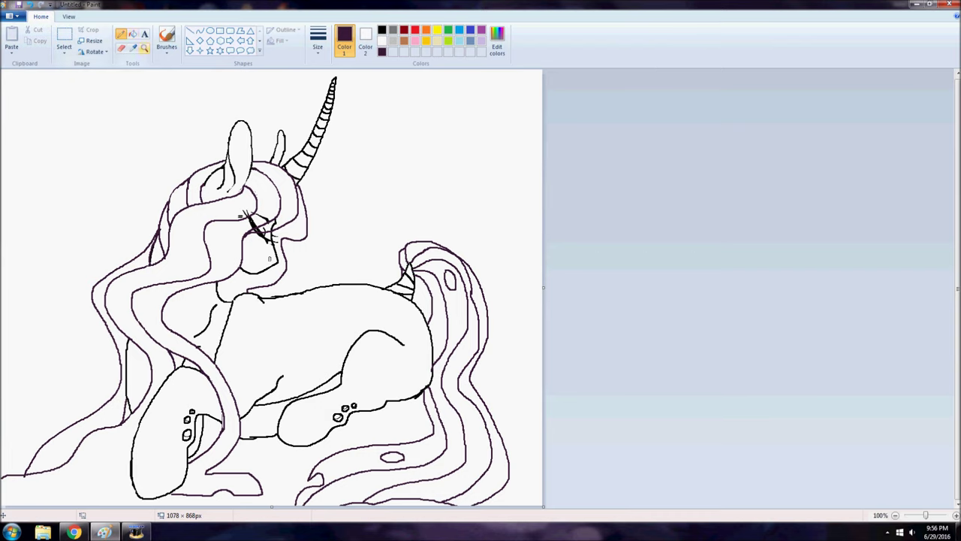
Enlarge the canvas to 1126 × 940 px.
{"action": "left_click", "coordinate": [144, 48]}
{"action": "right_click", "coordinate": [143, 98]}
{"action": "left_click", "coordinate": [121, 34]}
{"action": "left_click_drag", "start_coordinate": [272, 290], "coordinate": [285, 308]}
Select the whole drawing, move it to the right on the enlarged canvas and return to the pencil.
{"action": "left_click", "coordinate": [64, 38]}
{"action": "mouse_move", "coordinate": [3, 74]}
{"action": "left_mouse_down"}
{"action": "mouse_move", "coordinate": [36, 154]}
{"action": "mouse_move", "coordinate": [286, 308]}
{"action": "left_mouse_up"}
{"action": "left_click_drag", "start_coordinate": [124, 180], "coordinate": [146, 183]}
{"action": "left_click", "coordinate": [121, 34]}
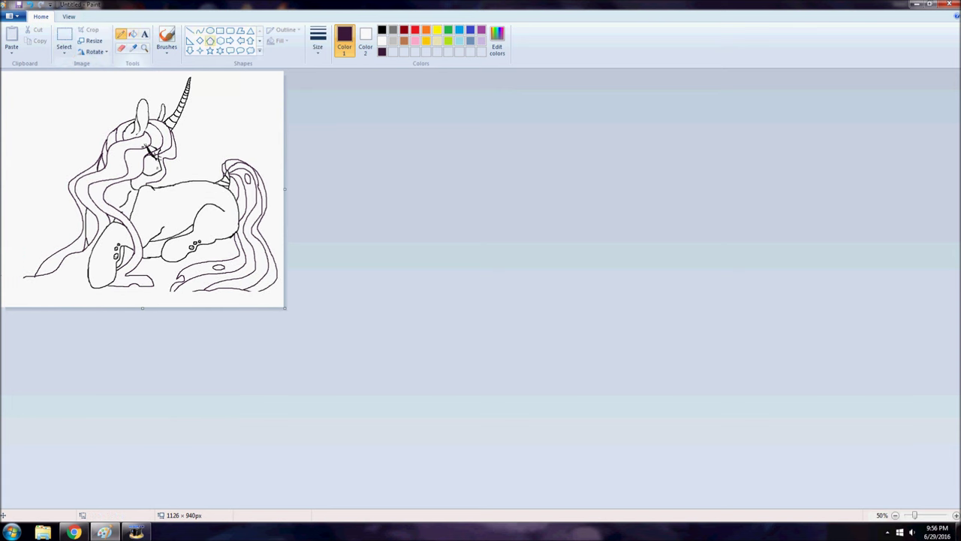
Extend the purple mane strands along the ground and close their ends in rounded tips beside the front leg.
{"action": "left_click", "coordinate": [145, 48]}
{"action": "left_click", "coordinate": [143, 281]}
{"action": "left_click", "coordinate": [143, 319]}
{"action": "scroll", "coordinate": [143, 353], "scroll_direction": "down", "scroll_amount": 3}
{"action": "left_click", "coordinate": [121, 34]}
{"action": "mouse_move", "coordinate": [95, 379]}
{"action": "left_mouse_down"}
{"action": "mouse_move", "coordinate": [80, 387]}
{"action": "mouse_move", "coordinate": [45, 445]}
{"action": "mouse_move", "coordinate": [224, 412]}
{"action": "left_mouse_up"}
{"action": "mouse_move", "coordinate": [125, 412]}
{"action": "left_mouse_down"}
{"action": "mouse_move", "coordinate": [146, 405]}
{"action": "mouse_move", "coordinate": [365, 277]}
{"action": "left_mouse_up"}
{"action": "left_click_drag", "start_coordinate": [222, 412], "coordinate": [350, 341]}
{"action": "scroll", "coordinate": [350, 341], "scroll_direction": "up", "scroll_amount": 3}
{"action": "scroll", "coordinate": [368, 302], "scroll_direction": "up", "scroll_amount": 6}
{"action": "left_click", "coordinate": [144, 47]}
{"action": "right_click", "coordinate": [355, 225]}
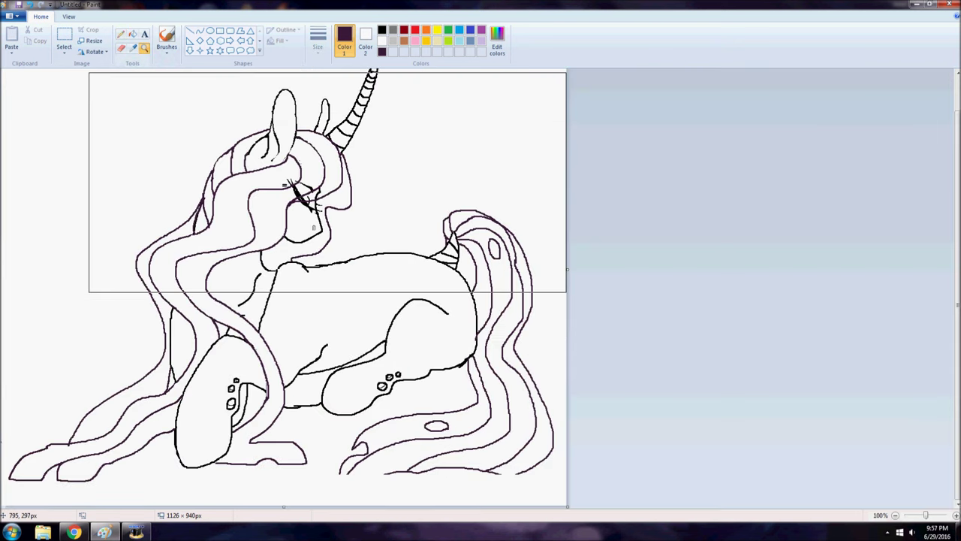
Draw the tail's pointed tip and lower edge in purple, and erase the stray line at its outer curve.
{"action": "left_click", "coordinate": [121, 34]}
{"action": "left_click_drag", "start_coordinate": [357, 492], "coordinate": [391, 472]}
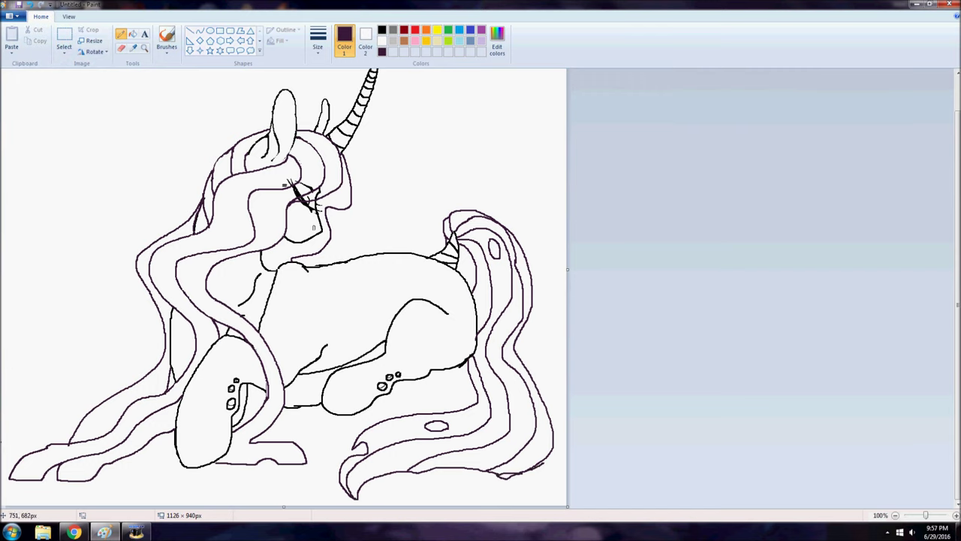
{"action": "left_click", "coordinate": [145, 47]}
{"action": "left_click", "coordinate": [525, 446]}
{"action": "left_click", "coordinate": [668, 436]}
{"action": "left_click", "coordinate": [121, 47]}
{"action": "mouse_move", "coordinate": [751, 409]}
{"action": "left_mouse_down"}
{"action": "mouse_move", "coordinate": [906, 374]}
{"action": "mouse_move", "coordinate": [794, 408]}
{"action": "mouse_move", "coordinate": [874, 368]}
{"action": "left_mouse_up"}
{"action": "left_click", "coordinate": [121, 34]}
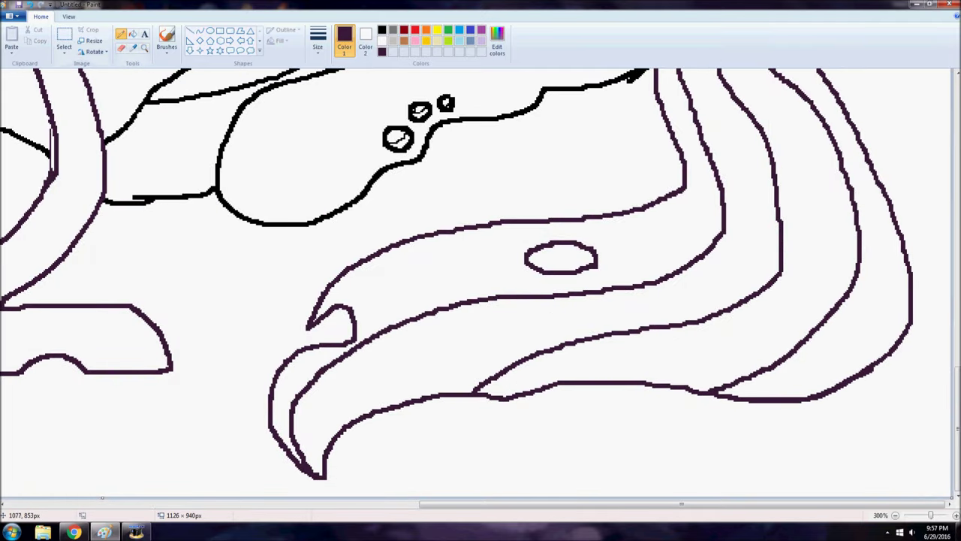
{"action": "left_click", "coordinate": [145, 47]}
{"action": "right_click", "coordinate": [325, 218]}
{"action": "right_click", "coordinate": [329, 234]}
{"action": "left_click", "coordinate": [121, 47]}
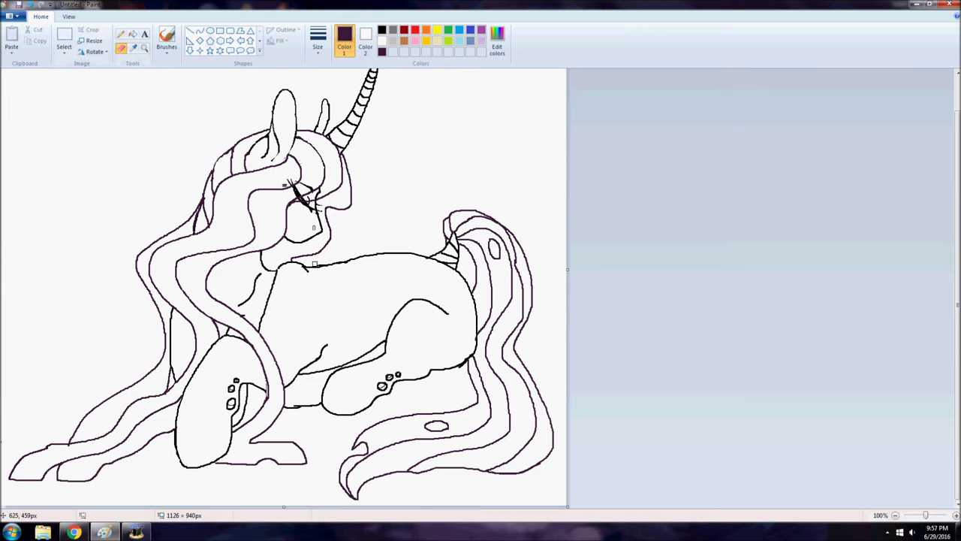
Try to draw a folded wing with pointed feathers in black on the creature's side.
{"action": "left_click", "coordinate": [382, 30]}
{"action": "left_click", "coordinate": [121, 35]}
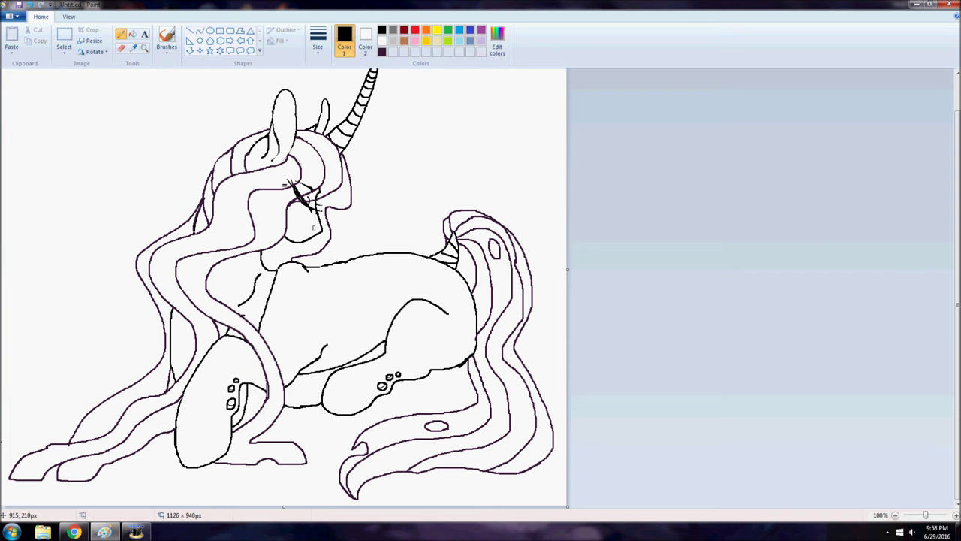
{"action": "mouse_move", "coordinate": [312, 273]}
{"action": "left_mouse_down"}
{"action": "mouse_move", "coordinate": [265, 293]}
{"action": "mouse_move", "coordinate": [353, 347]}
{"action": "mouse_move", "coordinate": [373, 323]}
{"action": "left_mouse_up"}
{"action": "left_click_drag", "start_coordinate": [394, 287], "coordinate": [344, 329]}
{"action": "left_click_drag", "start_coordinate": [360, 297], "coordinate": [395, 284]}
{"action": "mouse_move", "coordinate": [364, 290]}
{"action": "left_mouse_down"}
{"action": "mouse_move", "coordinate": [398, 268]}
{"action": "mouse_move", "coordinate": [316, 279]}
{"action": "left_mouse_up"}
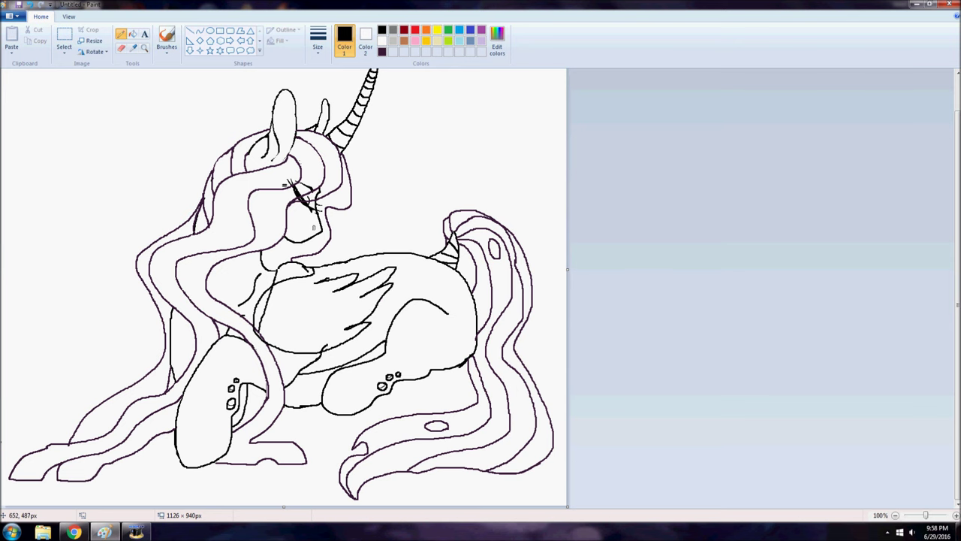
{"action": "left_click", "coordinate": [347, 309]}
Try to clear the lines overlapping the folded wing and draw a zigzag inner feather row.
{"action": "left_click", "coordinate": [120, 47]}
{"action": "mouse_move", "coordinate": [216, 324]}
{"action": "left_mouse_down"}
{"action": "mouse_move", "coordinate": [204, 339]}
{"action": "mouse_move", "coordinate": [229, 375]}
{"action": "left_mouse_up"}
{"action": "left_click", "coordinate": [144, 47]}
{"action": "right_click", "coordinate": [266, 202]}
{"action": "right_click", "coordinate": [265, 202]}
{"action": "left_click", "coordinate": [493, 307]}
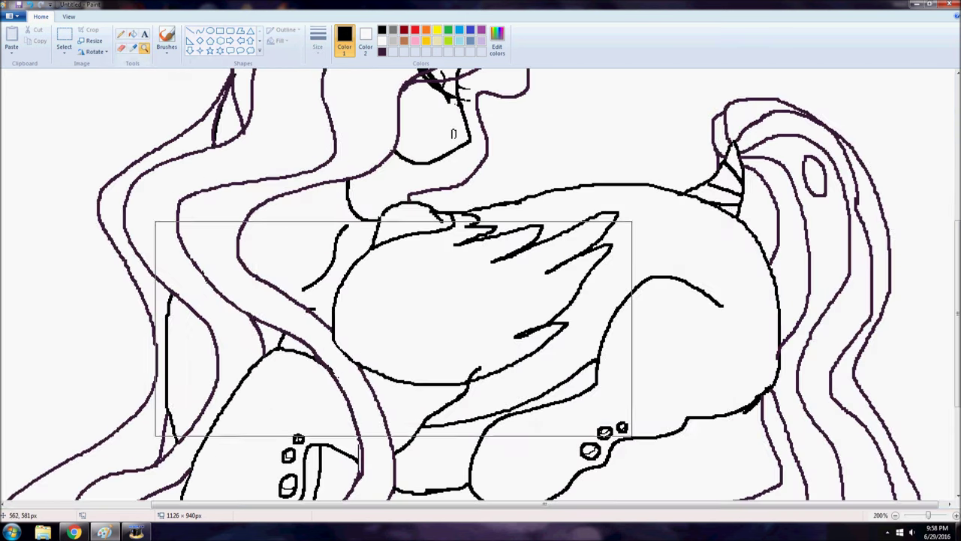
{"action": "left_click", "coordinate": [493, 312]}
{"action": "left_click", "coordinate": [120, 35]}
{"action": "left_click", "coordinate": [121, 48]}
{"action": "mouse_move", "coordinate": [336, 307]}
{"action": "left_mouse_down"}
{"action": "mouse_move", "coordinate": [317, 320]}
{"action": "mouse_move", "coordinate": [376, 299]}
{"action": "mouse_move", "coordinate": [413, 199]}
{"action": "mouse_move", "coordinate": [302, 155]}
{"action": "mouse_move", "coordinate": [280, 118]}
{"action": "left_mouse_up"}
Try to fill the rounded part of the folded wing with short, thin feather marks.
{"action": "left_click", "coordinate": [121, 35]}
{"action": "left_click", "coordinate": [317, 41]}
{"action": "left_click", "coordinate": [340, 90]}
{"action": "left_click_drag", "start_coordinate": [257, 319], "coordinate": [282, 294]}
{"action": "mouse_move", "coordinate": [269, 269]}
{"action": "left_mouse_down"}
{"action": "mouse_move", "coordinate": [296, 218]}
{"action": "mouse_move", "coordinate": [270, 217]}
{"action": "left_mouse_up"}
{"action": "left_click_drag", "start_coordinate": [200, 260], "coordinate": [209, 246]}
{"action": "left_click_drag", "start_coordinate": [215, 201], "coordinate": [216, 220]}
{"action": "left_click_drag", "start_coordinate": [214, 134], "coordinate": [207, 175]}
{"action": "left_click_drag", "start_coordinate": [171, 218], "coordinate": [169, 231]}
{"action": "left_click", "coordinate": [173, 191]}
{"action": "left_click_drag", "start_coordinate": [165, 180], "coordinate": [168, 194]}
{"action": "left_click_drag", "start_coordinate": [189, 306], "coordinate": [232, 302]}
{"action": "left_click_drag", "start_coordinate": [159, 269], "coordinate": [153, 278]}
{"action": "left_click_drag", "start_coordinate": [156, 225], "coordinate": [143, 244]}
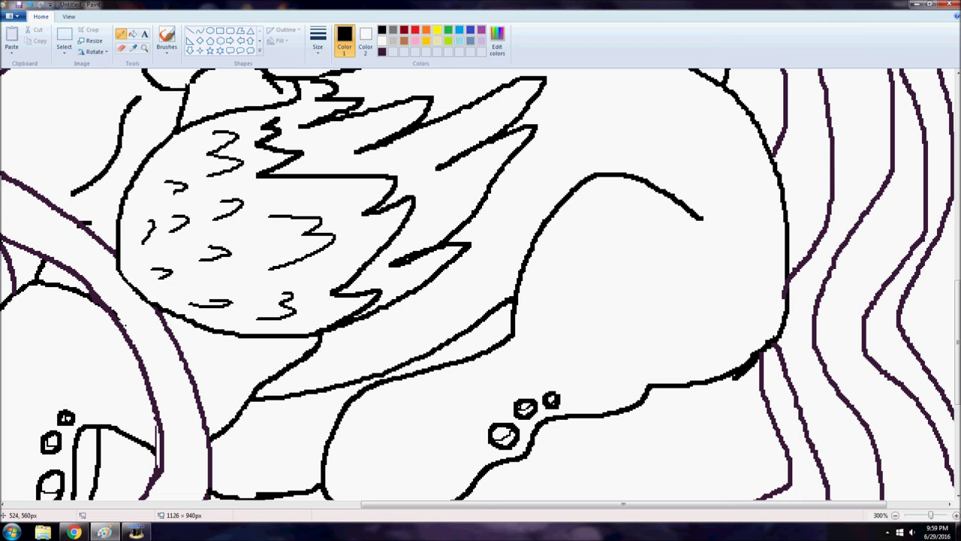
Try to add thin detail lines along the folded wing's long feathers.
{"action": "left_click_drag", "start_coordinate": [483, 117], "coordinate": [368, 143]}
{"action": "mouse_move", "coordinate": [483, 151]}
{"action": "left_mouse_down"}
{"action": "mouse_move", "coordinate": [440, 173]}
{"action": "mouse_move", "coordinate": [406, 226]}
{"action": "left_mouse_up"}
{"action": "left_click_drag", "start_coordinate": [424, 269], "coordinate": [358, 290]}
{"action": "left_click_drag", "start_coordinate": [403, 117], "coordinate": [274, 142]}
{"action": "left_click_drag", "start_coordinate": [335, 105], "coordinate": [305, 111]}
Try to draw a far wing with a rounded top and feathered lower edge behind the mane using a thicker line.
{"action": "left_click", "coordinate": [144, 48]}
{"action": "right_click", "coordinate": [440, 306]}
{"action": "right_click", "coordinate": [440, 306]}
{"action": "left_click", "coordinate": [121, 33]}
{"action": "left_click", "coordinate": [318, 41]}
{"action": "left_click", "coordinate": [340, 88]}
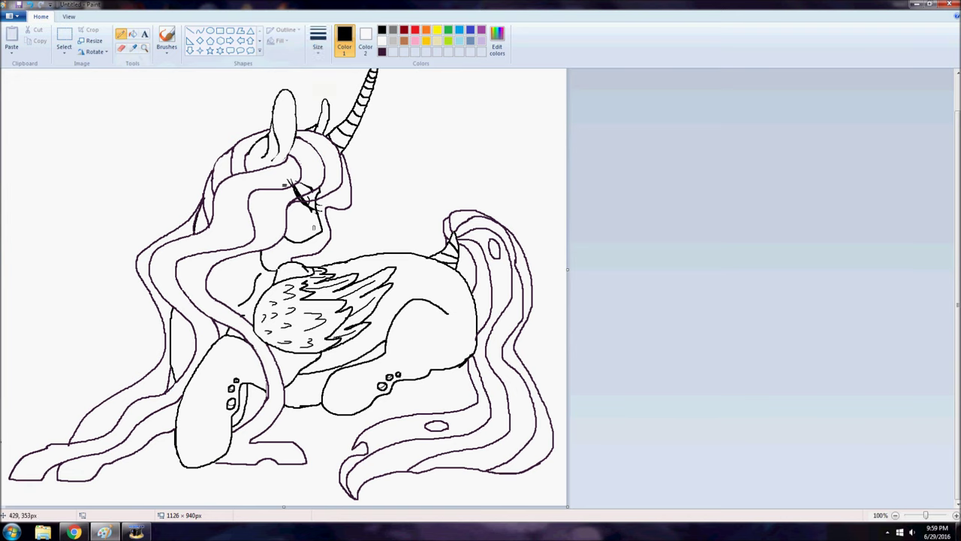
{"action": "mouse_move", "coordinate": [169, 200]}
{"action": "left_mouse_down"}
{"action": "mouse_move", "coordinate": [64, 323]}
{"action": "mouse_move", "coordinate": [87, 357]}
{"action": "mouse_move", "coordinate": [122, 379]}
{"action": "mouse_move", "coordinate": [149, 353]}
{"action": "left_mouse_up"}
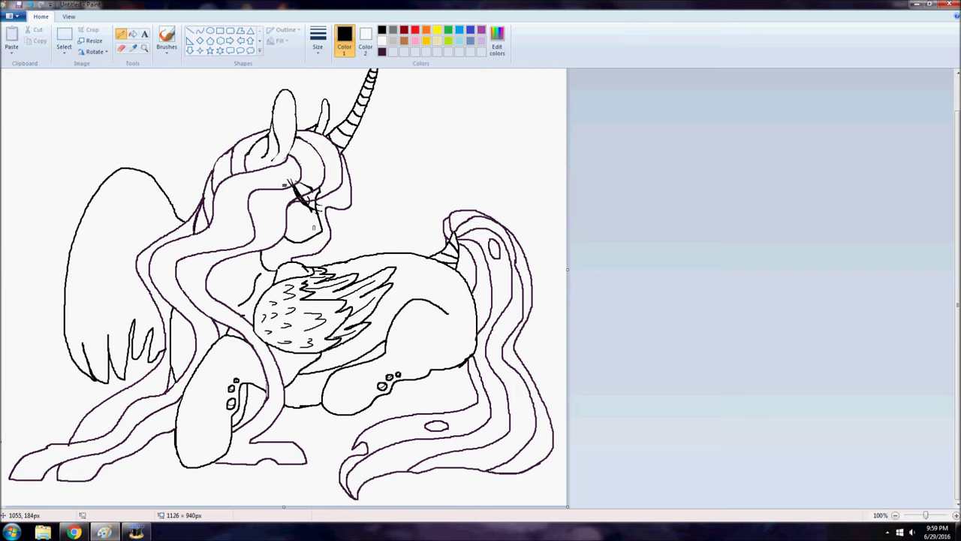
Undo the far wing and all strokes of the folded wing.
{"action": "key", "text": "ctrl+z"}
{"action": "key", "text": "ctrl+z"}
{"action": "key", "text": "ctrl+z"}
{"action": "key", "text": "ctrl+z"}
{"action": "key", "text": "ctrl+z"}
{"action": "key", "text": "ctrl+z"}
{"action": "key", "text": "ctrl+z"}
{"action": "key", "text": "ctrl+z"}
{"action": "key", "text": "ctrl+z"}
{"action": "key", "text": "ctrl+z"}
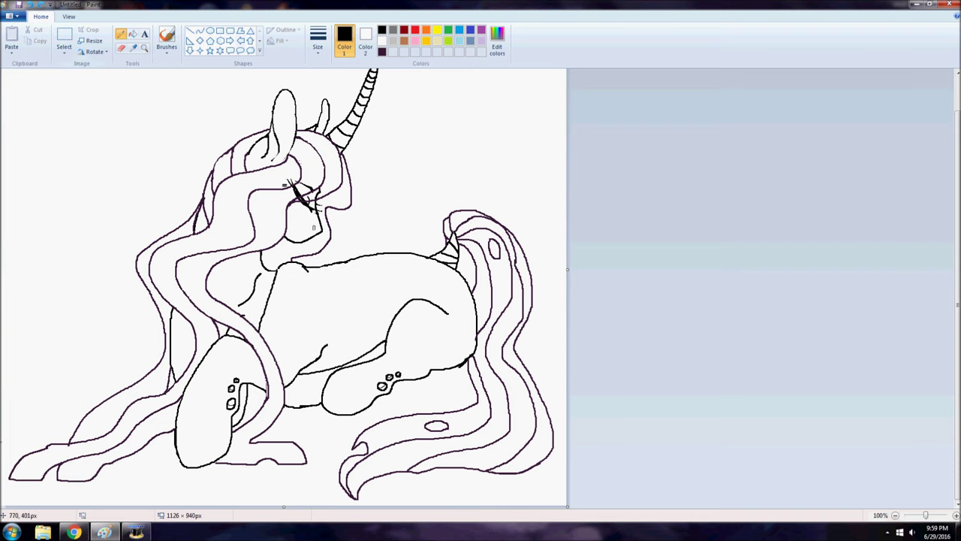
Try to draw a far wing behind the mane and a near wing stretching across the mane and front leg.
{"action": "mouse_move", "coordinate": [189, 219]}
{"action": "left_mouse_down"}
{"action": "mouse_move", "coordinate": [148, 173]}
{"action": "mouse_move", "coordinate": [86, 365]}
{"action": "mouse_move", "coordinate": [138, 380]}
{"action": "mouse_move", "coordinate": [160, 353]}
{"action": "left_mouse_up"}
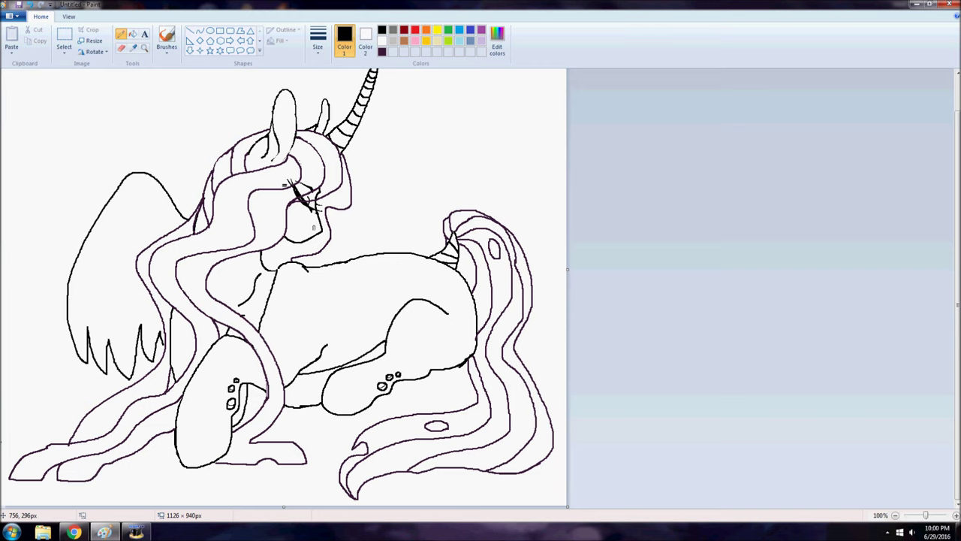
{"action": "mouse_move", "coordinate": [323, 267]}
{"action": "left_mouse_down"}
{"action": "mouse_move", "coordinate": [271, 283]}
{"action": "mouse_move", "coordinate": [143, 293]}
{"action": "mouse_move", "coordinate": [26, 349]}
{"action": "mouse_move", "coordinate": [136, 320]}
{"action": "mouse_move", "coordinate": [162, 334]}
{"action": "mouse_move", "coordinate": [183, 387]}
{"action": "mouse_move", "coordinate": [329, 343]}
{"action": "mouse_move", "coordinate": [341, 305]}
{"action": "mouse_move", "coordinate": [368, 259]}
{"action": "left_mouse_up"}
Switch to Chrome, choose another YouTube video and return to Paint.
{"action": "left_click", "coordinate": [74, 532]}
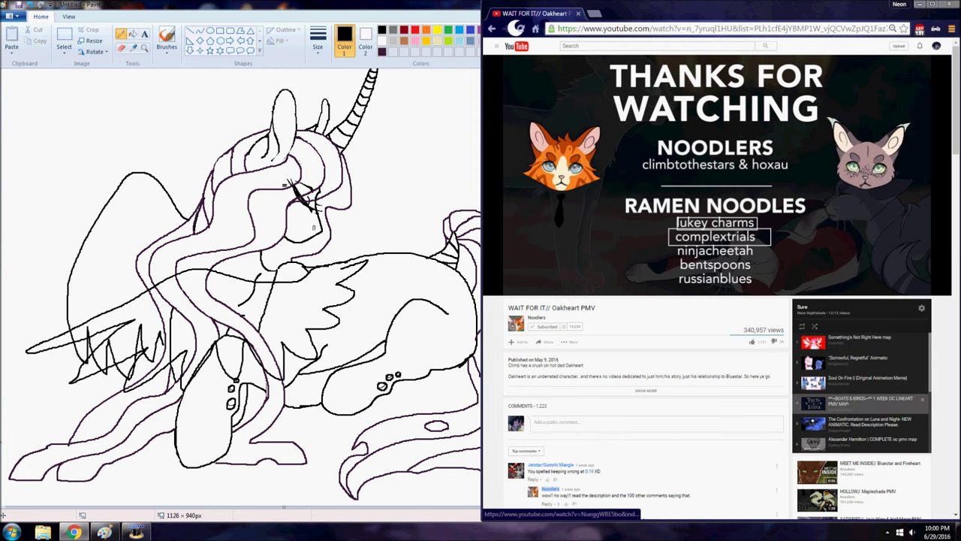
{"action": "scroll", "coordinate": [863, 381], "scroll_direction": "up", "scroll_amount": 4}
{"action": "left_click", "coordinate": [864, 342]}
{"action": "left_click", "coordinate": [74, 532]}
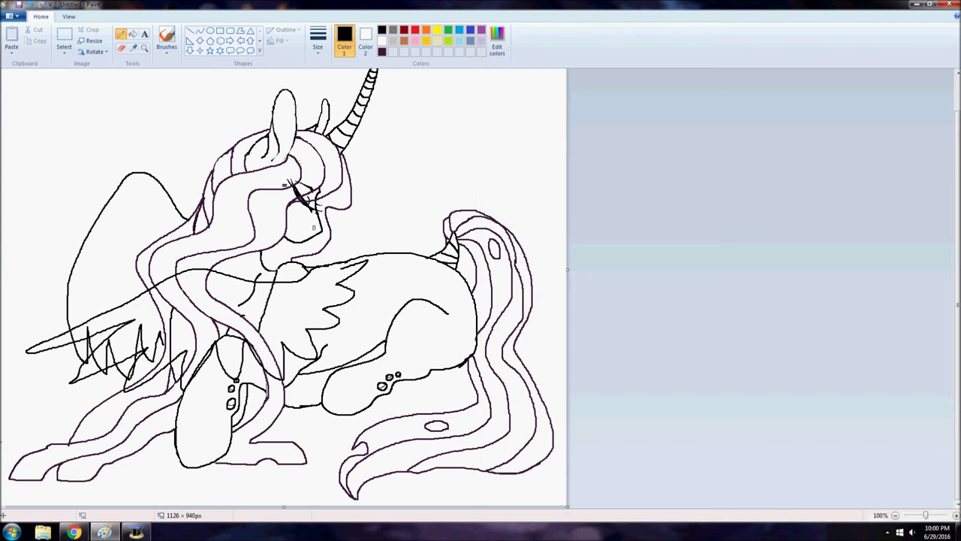
Undo the wing crossing the mane and draw a raised feathered wing in black from the shoulder towards the tail.
{"action": "key", "text": "ctrl+z"}
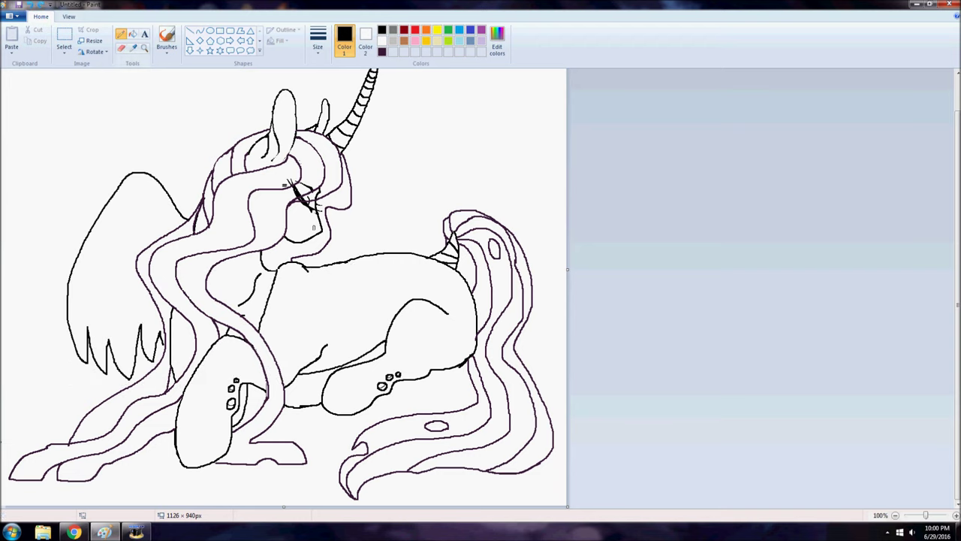
{"action": "mouse_move", "coordinate": [307, 268]}
{"action": "left_mouse_down"}
{"action": "mouse_move", "coordinate": [344, 258]}
{"action": "mouse_move", "coordinate": [344, 226]}
{"action": "mouse_move", "coordinate": [389, 210]}
{"action": "mouse_move", "coordinate": [496, 287]}
{"action": "mouse_move", "coordinate": [487, 304]}
{"action": "mouse_move", "coordinate": [441, 291]}
{"action": "mouse_move", "coordinate": [416, 304]}
{"action": "mouse_move", "coordinate": [323, 290]}
{"action": "left_mouse_up"}
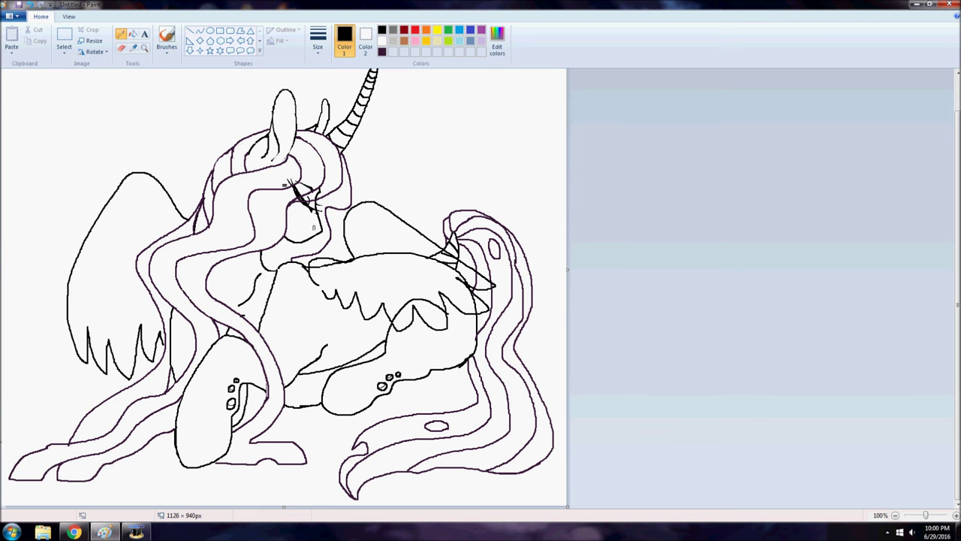
Erase the back, thigh and tail lines inside the raised wing and redraw its edge at the tail base.
{"action": "left_click", "coordinate": [144, 48]}
{"action": "left_click", "coordinate": [525, 285]}
{"action": "left_click", "coordinate": [601, 282]}
{"action": "scroll", "coordinate": [601, 274], "scroll_direction": "up", "scroll_amount": 3}
{"action": "left_click", "coordinate": [121, 48]}
{"action": "mouse_move", "coordinate": [189, 305]}
{"action": "left_mouse_down"}
{"action": "mouse_move", "coordinate": [286, 300]}
{"action": "mouse_move", "coordinate": [340, 272]}
{"action": "mouse_move", "coordinate": [528, 270]}
{"action": "mouse_move", "coordinate": [681, 358]}
{"action": "mouse_move", "coordinate": [676, 331]}
{"action": "mouse_move", "coordinate": [617, 302]}
{"action": "mouse_move", "coordinate": [621, 292]}
{"action": "mouse_move", "coordinate": [548, 265]}
{"action": "mouse_move", "coordinate": [583, 268]}
{"action": "mouse_move", "coordinate": [636, 305]}
{"action": "left_mouse_up"}
{"action": "left_click", "coordinate": [121, 34]}
{"action": "left_click_drag", "start_coordinate": [584, 255], "coordinate": [638, 289]}
{"action": "scroll", "coordinate": [638, 289], "scroll_direction": "down", "scroll_amount": 3}
{"action": "left_click", "coordinate": [121, 48]}
{"action": "mouse_move", "coordinate": [685, 204]}
{"action": "left_mouse_down"}
{"action": "mouse_move", "coordinate": [674, 196]}
{"action": "mouse_move", "coordinate": [571, 210]}
{"action": "mouse_move", "coordinate": [528, 182]}
{"action": "mouse_move", "coordinate": [436, 247]}
{"action": "mouse_move", "coordinate": [548, 198]}
{"action": "left_mouse_up"}
{"action": "left_click", "coordinate": [600, 227]}
Draw two inner rows of jagged feathers inside the raised wing.
{"action": "scroll", "coordinate": [600, 226], "scroll_direction": "up", "scroll_amount": 3}
{"action": "left_click", "coordinate": [121, 34]}
{"action": "mouse_move", "coordinate": [220, 334]}
{"action": "left_mouse_down"}
{"action": "mouse_move", "coordinate": [411, 368]}
{"action": "mouse_move", "coordinate": [541, 329]}
{"action": "mouse_move", "coordinate": [454, 202]}
{"action": "mouse_move", "coordinate": [525, 221]}
{"action": "left_mouse_up"}
{"action": "mouse_move", "coordinate": [343, 278]}
{"action": "left_mouse_down"}
{"action": "mouse_move", "coordinate": [361, 273]}
{"action": "mouse_move", "coordinate": [412, 195]}
{"action": "left_mouse_up"}
{"action": "key", "text": "ctrl+z"}
{"action": "left_click_drag", "start_coordinate": [386, 259], "coordinate": [412, 192]}
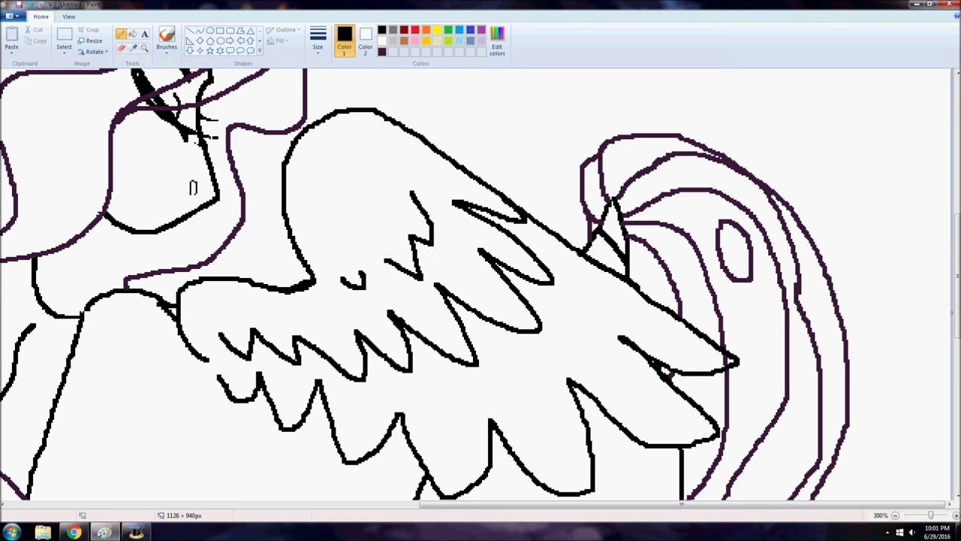
Add short curved feather marks across the rounded parts of the raised wing and undo the last stray stroke.
{"action": "left_click_drag", "start_coordinate": [341, 148], "coordinate": [348, 171]}
{"action": "left_click_drag", "start_coordinate": [335, 209], "coordinate": [330, 240]}
{"action": "left_click_drag", "start_coordinate": [333, 189], "coordinate": [347, 220]}
{"action": "mouse_move", "coordinate": [405, 156]}
{"action": "left_mouse_down"}
{"action": "mouse_move", "coordinate": [425, 178]}
{"action": "mouse_move", "coordinate": [390, 207]}
{"action": "left_mouse_up"}
{"action": "left_click_drag", "start_coordinate": [219, 304], "coordinate": [230, 314]}
{"action": "mouse_move", "coordinate": [279, 314]}
{"action": "left_mouse_down"}
{"action": "mouse_move", "coordinate": [293, 317]}
{"action": "mouse_move", "coordinate": [289, 307]}
{"action": "left_mouse_up"}
{"action": "left_click_drag", "start_coordinate": [334, 314], "coordinate": [338, 302]}
{"action": "left_click_drag", "start_coordinate": [463, 285], "coordinate": [493, 266]}
{"action": "left_click", "coordinate": [30, 4]}
{"action": "left_click_drag", "start_coordinate": [958, 276], "coordinate": [958, 338]}
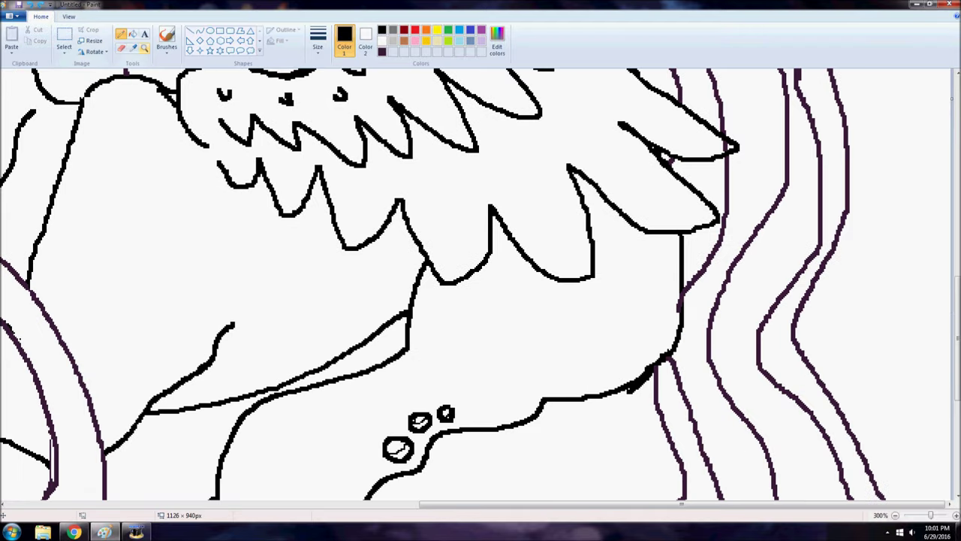
{"action": "left_click", "coordinate": [145, 48]}
{"action": "right_click", "coordinate": [327, 292]}
{"action": "right_click", "coordinate": [327, 292]}
Erase the entire far wing behind the mane with a larger eraser and return to the pencil.
{"action": "left_click", "coordinate": [121, 48]}
{"action": "mouse_move", "coordinate": [79, 253]}
{"action": "left_mouse_down"}
{"action": "mouse_move", "coordinate": [69, 285]}
{"action": "mouse_move", "coordinate": [84, 363]}
{"action": "left_mouse_up"}
{"action": "left_click", "coordinate": [317, 41]}
{"action": "left_click", "coordinate": [341, 128]}
{"action": "mouse_move", "coordinate": [68, 326]}
{"action": "left_mouse_down"}
{"action": "mouse_move", "coordinate": [87, 366]}
{"action": "mouse_move", "coordinate": [97, 364]}
{"action": "left_mouse_up"}
{"action": "mouse_move", "coordinate": [148, 356]}
{"action": "left_mouse_down"}
{"action": "mouse_move", "coordinate": [155, 358]}
{"action": "mouse_move", "coordinate": [141, 334]}
{"action": "mouse_move", "coordinate": [127, 377]}
{"action": "mouse_move", "coordinate": [109, 343]}
{"action": "mouse_move", "coordinate": [119, 374]}
{"action": "mouse_move", "coordinate": [116, 365]}
{"action": "mouse_move", "coordinate": [106, 377]}
{"action": "mouse_move", "coordinate": [88, 339]}
{"action": "left_mouse_up"}
{"action": "left_click", "coordinate": [121, 33]}
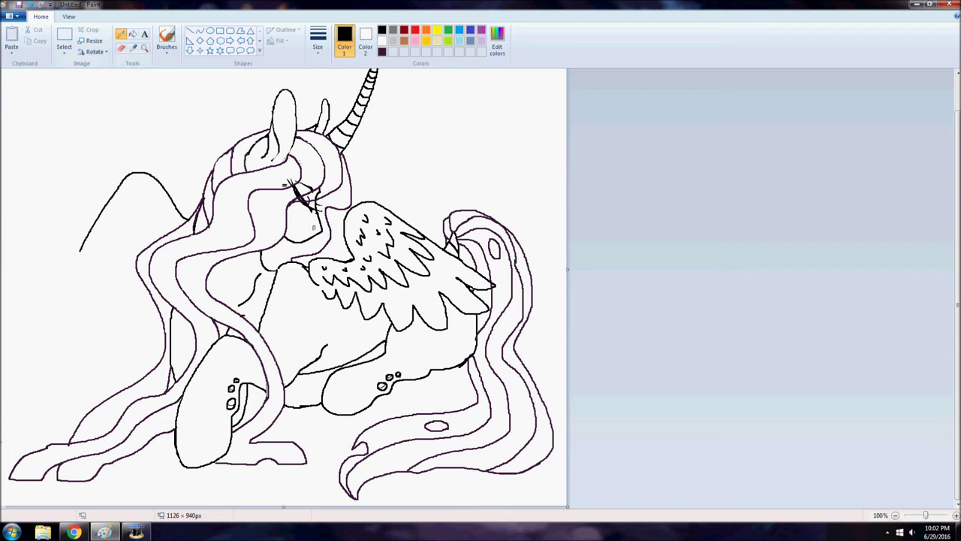
{"action": "left_click", "coordinate": [121, 47]}
{"action": "mouse_move", "coordinate": [175, 206]}
{"action": "left_mouse_down"}
{"action": "mouse_move", "coordinate": [126, 174]}
{"action": "mouse_move", "coordinate": [80, 250]}
{"action": "left_mouse_up"}
{"action": "left_click", "coordinate": [121, 34]}
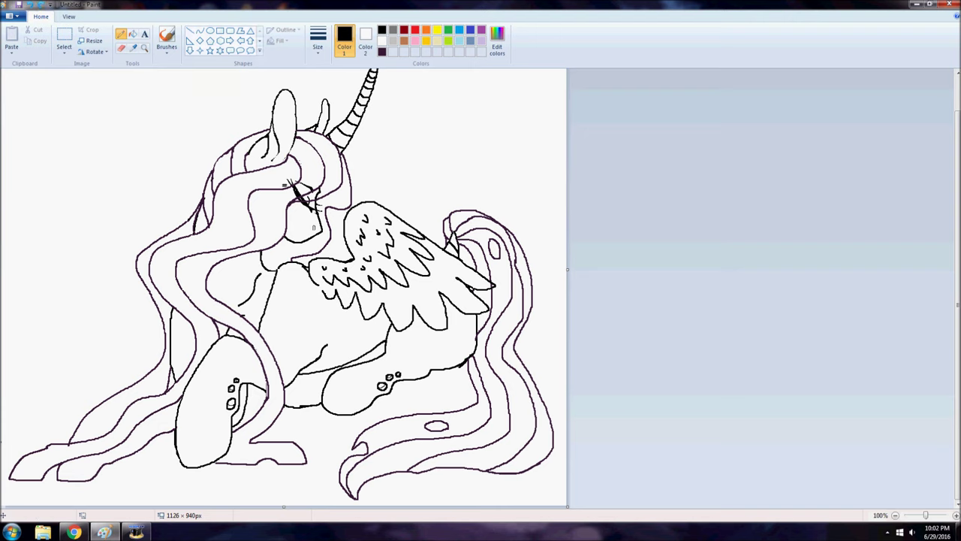
{"action": "left_click", "coordinate": [460, 41]}
{"action": "left_click", "coordinate": [497, 41]}
{"action": "left_click_drag", "start_coordinate": [531, 227], "coordinate": [521, 226]}
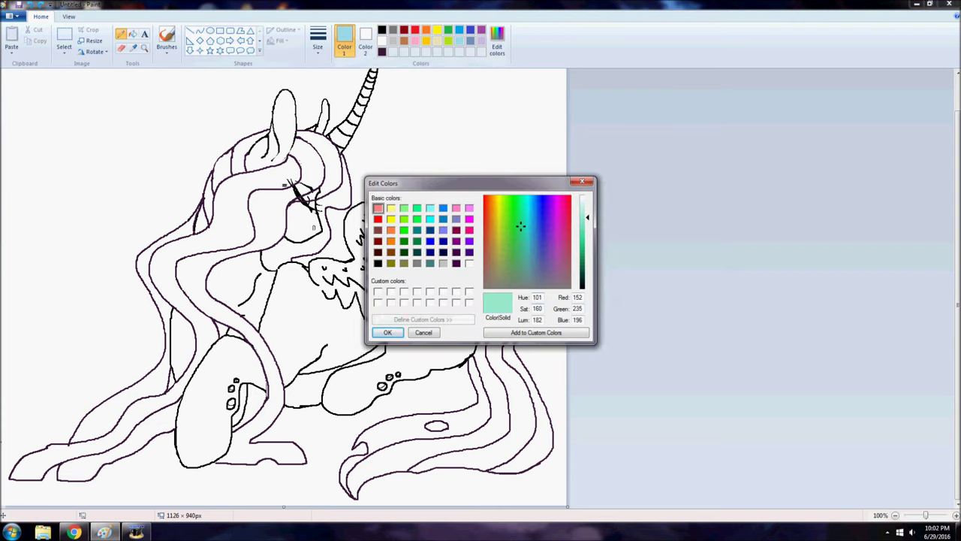
{"action": "left_click", "coordinate": [423, 333]}
{"action": "left_click", "coordinate": [382, 52]}
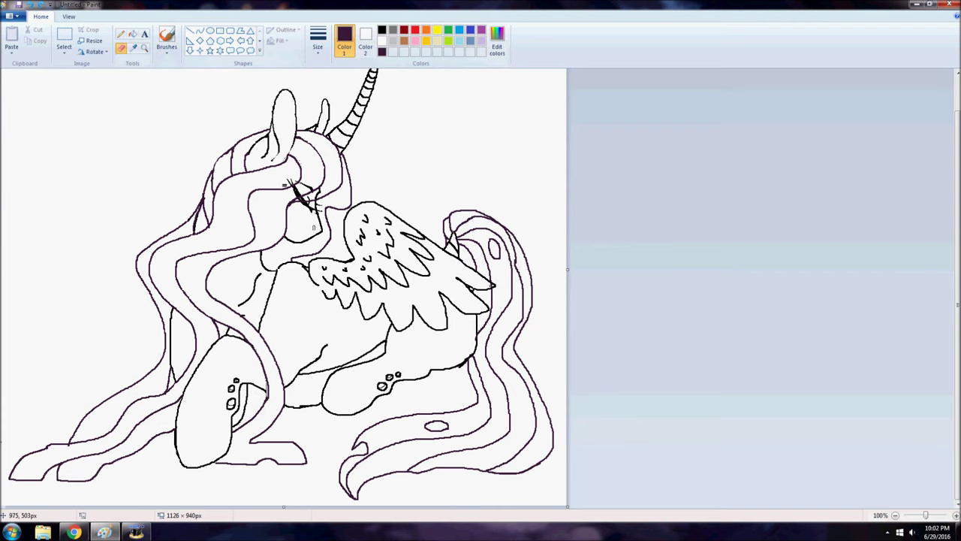
{"action": "left_click", "coordinate": [481, 30]}
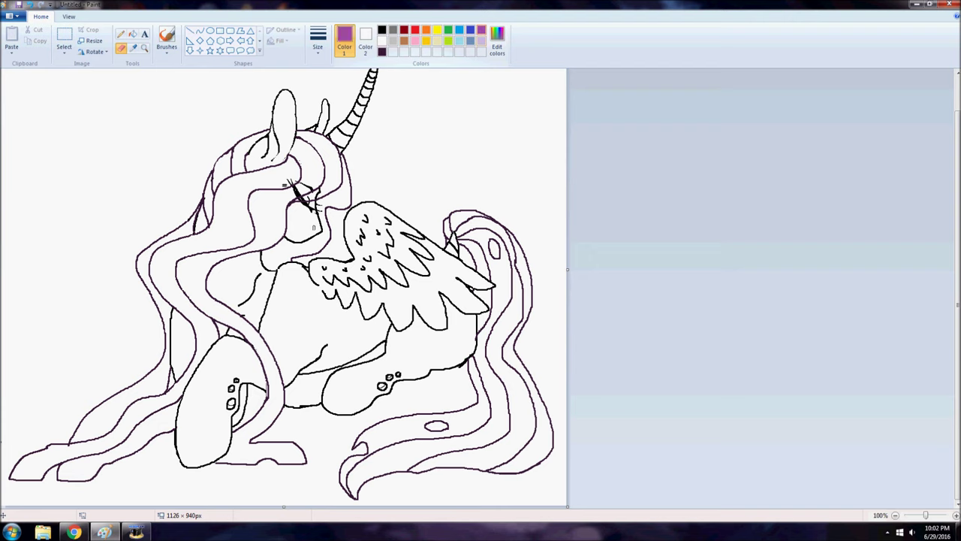
Draw two long overlapping lavender wing outlines from beneath the feathered wing across the hind leg and tail.
{"action": "left_click", "coordinate": [482, 41]}
{"action": "left_click", "coordinate": [121, 33]}
{"action": "left_click", "coordinate": [318, 41]}
{"action": "left_click", "coordinate": [341, 107]}
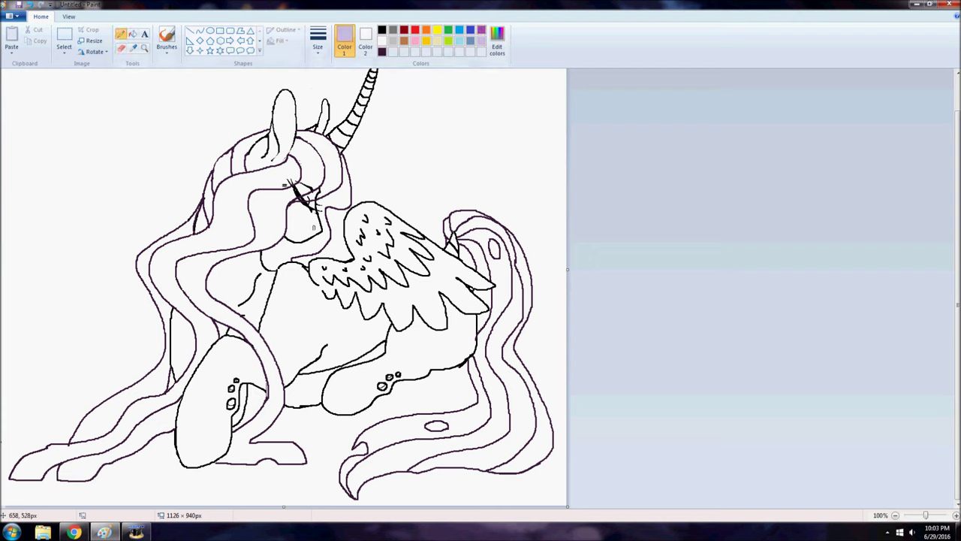
{"action": "mouse_move", "coordinate": [321, 295]}
{"action": "left_mouse_down"}
{"action": "mouse_move", "coordinate": [430, 389]}
{"action": "mouse_move", "coordinate": [517, 414]}
{"action": "mouse_move", "coordinate": [542, 358]}
{"action": "mouse_move", "coordinate": [497, 287]}
{"action": "left_mouse_up"}
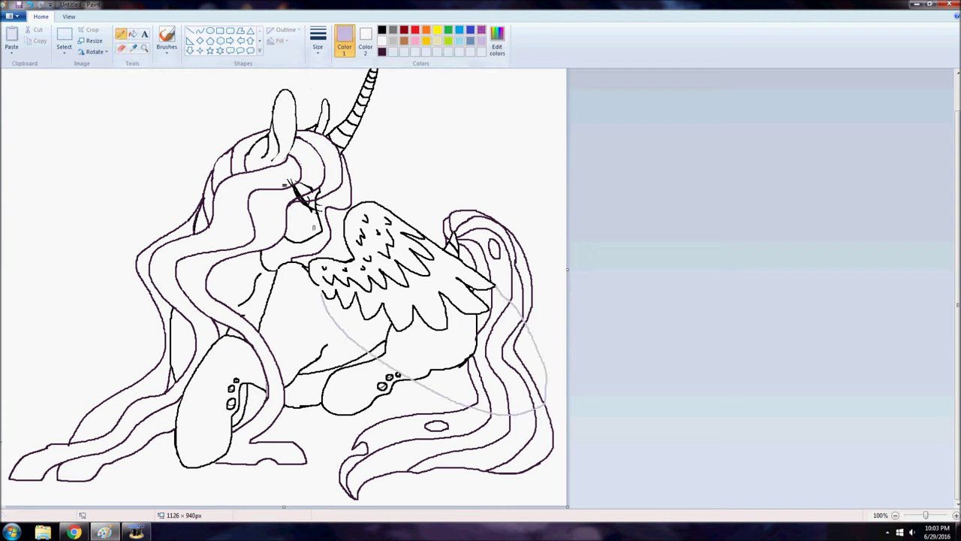
{"action": "mouse_move", "coordinate": [396, 365]}
{"action": "left_mouse_down"}
{"action": "mouse_move", "coordinate": [516, 398]}
{"action": "mouse_move", "coordinate": [551, 391]}
{"action": "left_mouse_up"}
Erase the lavender line running across the hind leg beside its small holes.
{"action": "left_click", "coordinate": [144, 48]}
{"action": "left_click", "coordinate": [444, 347]}
{"action": "left_click", "coordinate": [443, 347]}
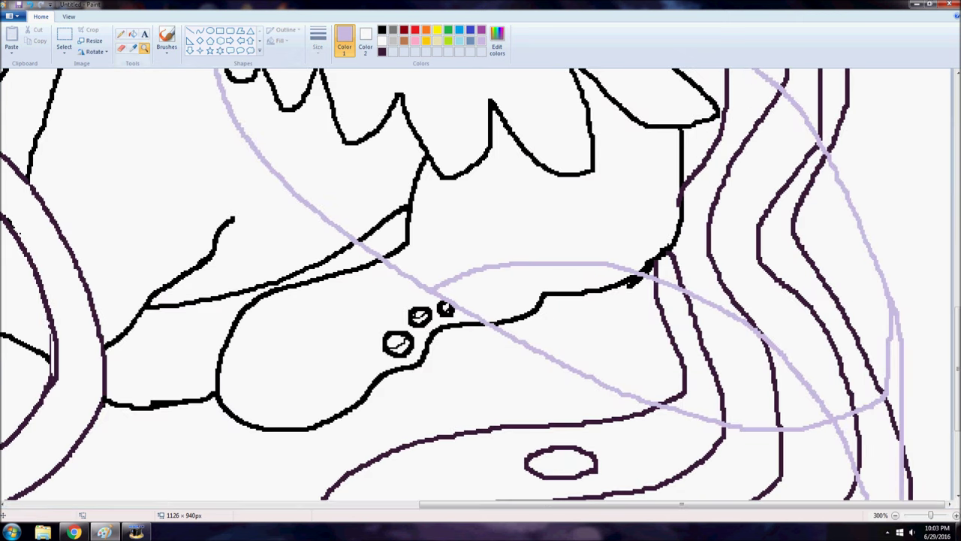
{"action": "left_click", "coordinate": [382, 30]}
{"action": "left_click", "coordinate": [121, 35]}
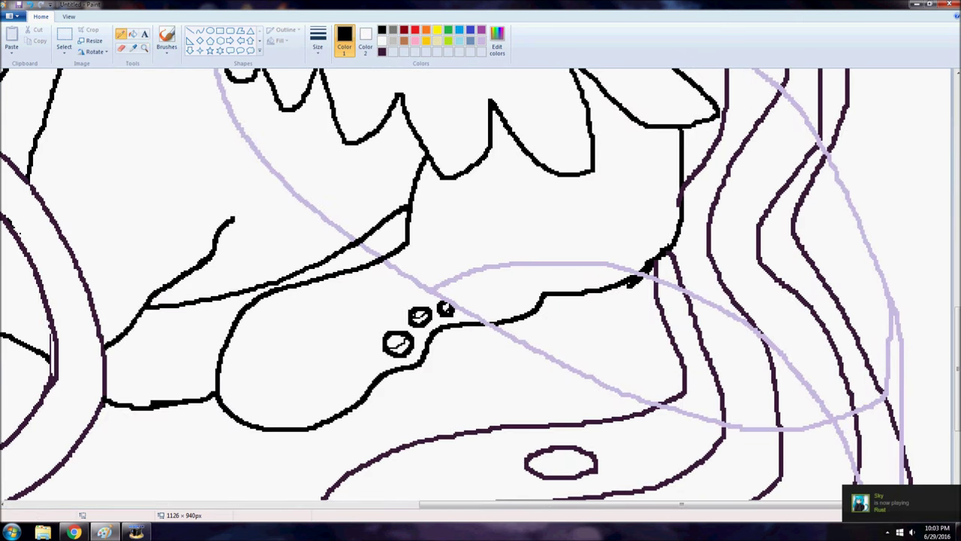
{"action": "left_click", "coordinate": [121, 47]}
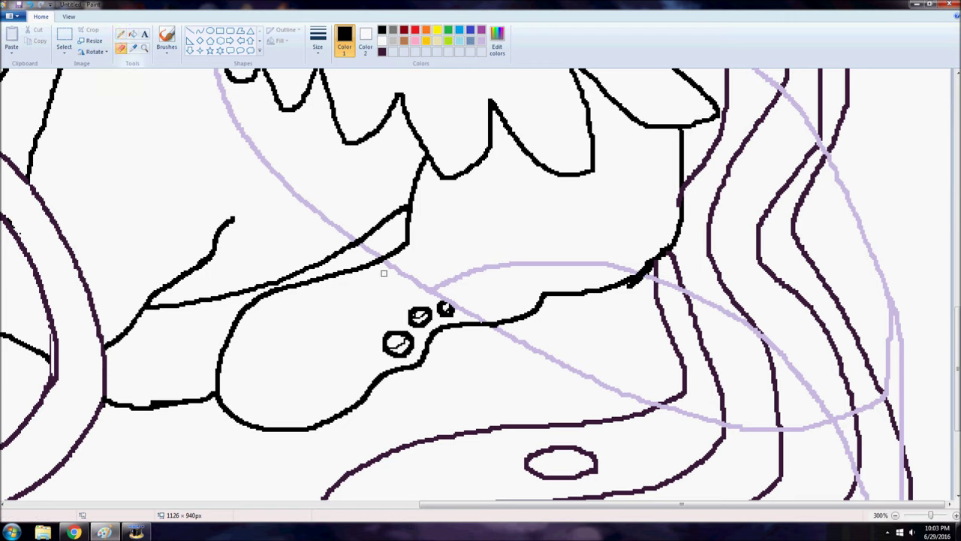
{"action": "left_click_drag", "start_coordinate": [442, 293], "coordinate": [482, 317]}
Sample the lavender of the wing outline, mix a darker shade of it and return to the pencil.
{"action": "left_click", "coordinate": [133, 48]}
{"action": "left_click", "coordinate": [227, 102]}
{"action": "left_click", "coordinate": [497, 41]}
{"action": "left_click_drag", "start_coordinate": [588, 212], "coordinate": [588, 230]}
{"action": "left_click", "coordinate": [388, 332]}
{"action": "left_click", "coordinate": [121, 34]}
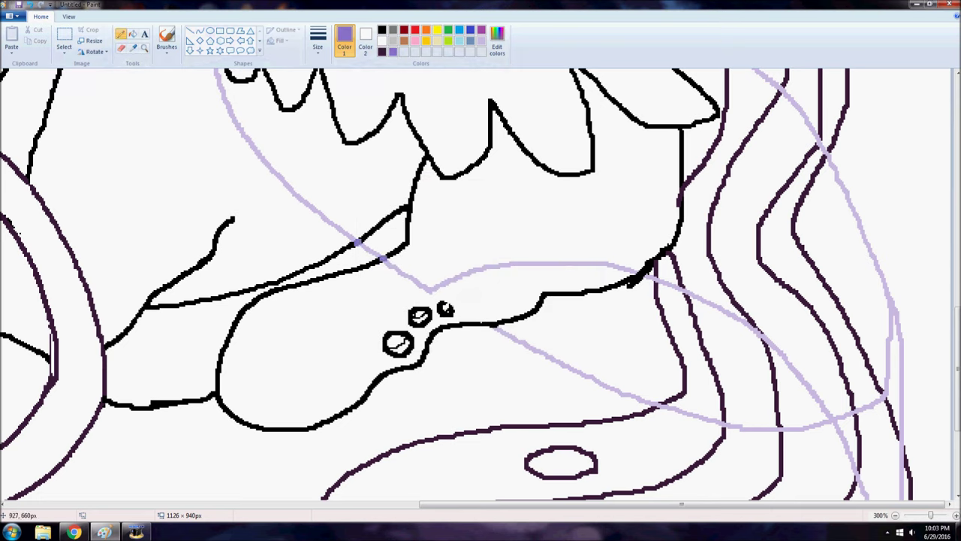
Erase the lower lavender wing outline running from beneath the hind leg across the tail strands.
{"action": "left_click", "coordinate": [382, 30]}
{"action": "scroll", "coordinate": [364, 259], "scroll_direction": "up", "scroll_amount": 2}
{"action": "left_click", "coordinate": [393, 52]}
{"action": "scroll", "coordinate": [480, 284], "scroll_direction": "down", "scroll_amount": 2}
{"action": "left_click", "coordinate": [121, 48]}
{"action": "mouse_move", "coordinate": [495, 329]}
{"action": "left_mouse_down"}
{"action": "mouse_move", "coordinate": [646, 393]}
{"action": "mouse_move", "coordinate": [638, 398]}
{"action": "left_mouse_up"}
{"action": "left_click", "coordinate": [318, 42]}
{"action": "left_click", "coordinate": [344, 71]}
{"action": "scroll", "coordinate": [638, 398], "scroll_direction": "down", "scroll_amount": 6}
{"action": "mouse_move", "coordinate": [713, 208]}
{"action": "left_mouse_down"}
{"action": "mouse_move", "coordinate": [670, 209]}
{"action": "mouse_move", "coordinate": [727, 231]}
{"action": "mouse_move", "coordinate": [732, 219]}
{"action": "mouse_move", "coordinate": [769, 231]}
{"action": "mouse_move", "coordinate": [822, 222]}
{"action": "left_mouse_up"}
{"action": "scroll", "coordinate": [814, 229], "scroll_direction": "up", "scroll_amount": 6}
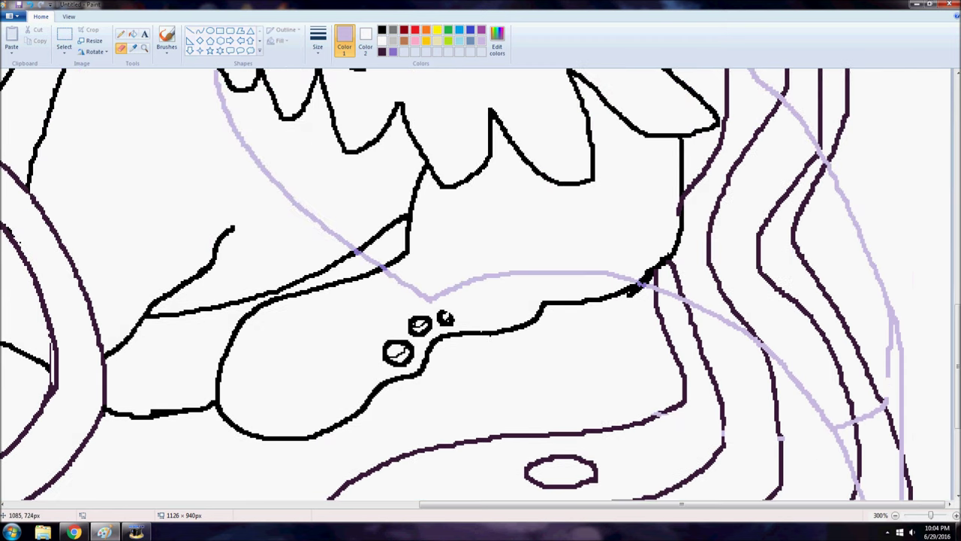
Erase the leftover lavender pieces between the outer tail strands, using a smaller eraser size.
{"action": "scroll", "coordinate": [886, 301], "scroll_direction": "down", "scroll_amount": 3}
{"action": "mouse_move", "coordinate": [892, 279]}
{"action": "left_mouse_down"}
{"action": "mouse_move", "coordinate": [867, 303]}
{"action": "mouse_move", "coordinate": [875, 310]}
{"action": "mouse_move", "coordinate": [863, 308]}
{"action": "left_mouse_up"}
{"action": "left_click", "coordinate": [318, 41]}
{"action": "left_click", "coordinate": [341, 59]}
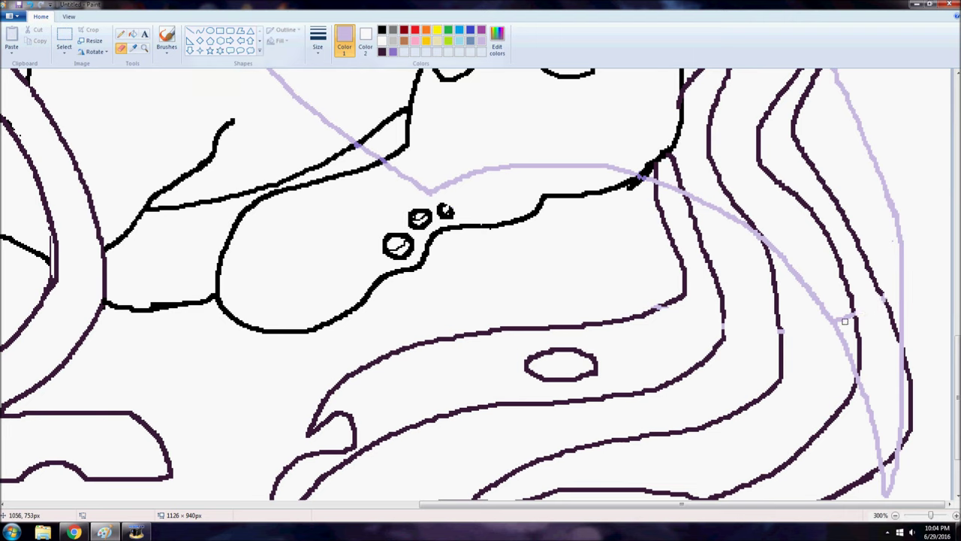
Sample the tail's dark purple and redraw the tail strand sections broken by the erasing.
{"action": "left_click", "coordinate": [133, 48]}
{"action": "left_click", "coordinate": [725, 321]}
{"action": "left_click", "coordinate": [121, 35]}
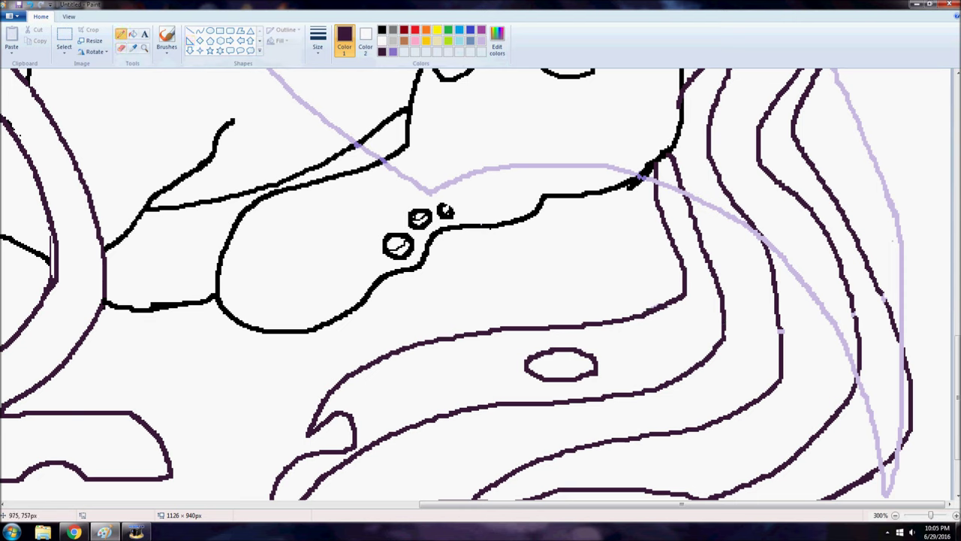
{"action": "left_click", "coordinate": [121, 48]}
{"action": "left_click", "coordinate": [121, 35]}
{"action": "key", "text": "alt+h"}
{"action": "key", "text": "e"}
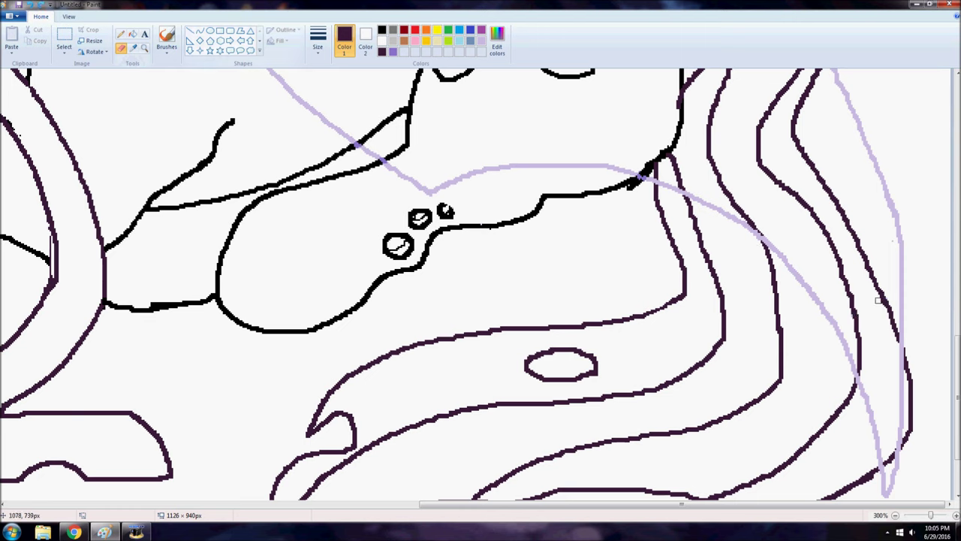
Darken the spots where the lavender wing outline crosses the tail strands with the darker lavender.
{"action": "key", "text": "alt+h"}
{"action": "key", "text": "p"}
{"action": "left_click", "coordinate": [392, 52]}
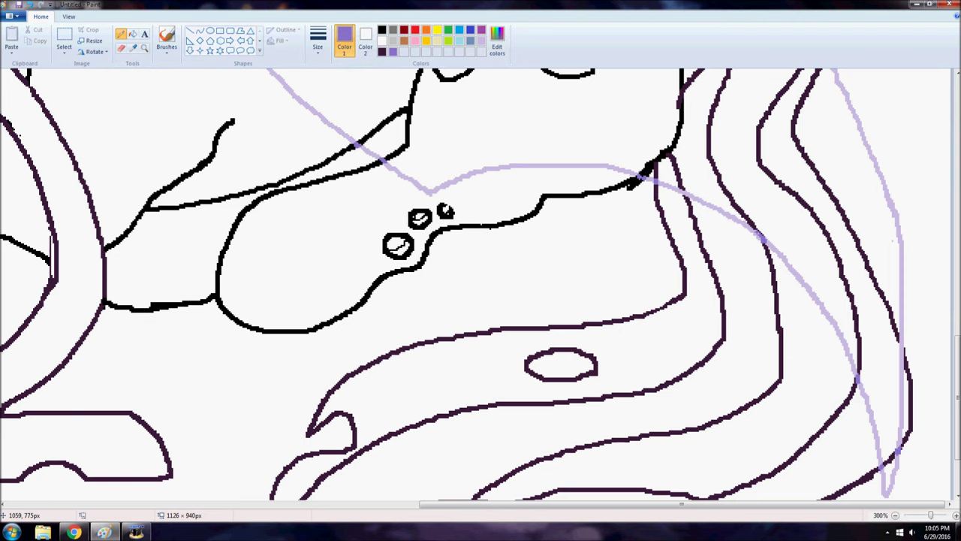
{"action": "scroll", "coordinate": [457, 284], "scroll_direction": "up", "scroll_amount": 3}
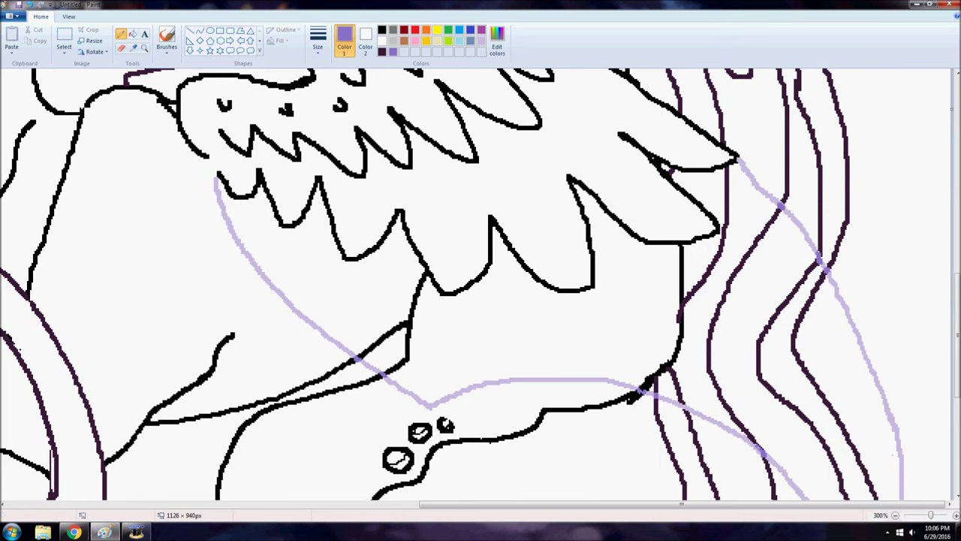
Sample the outline's lavender and draw two arcs on the lower wing edge, one above the hind leg and one over the tail.
{"action": "left_click", "coordinate": [144, 48]}
{"action": "right_click", "coordinate": [314, 228]}
{"action": "right_click", "coordinate": [314, 227]}
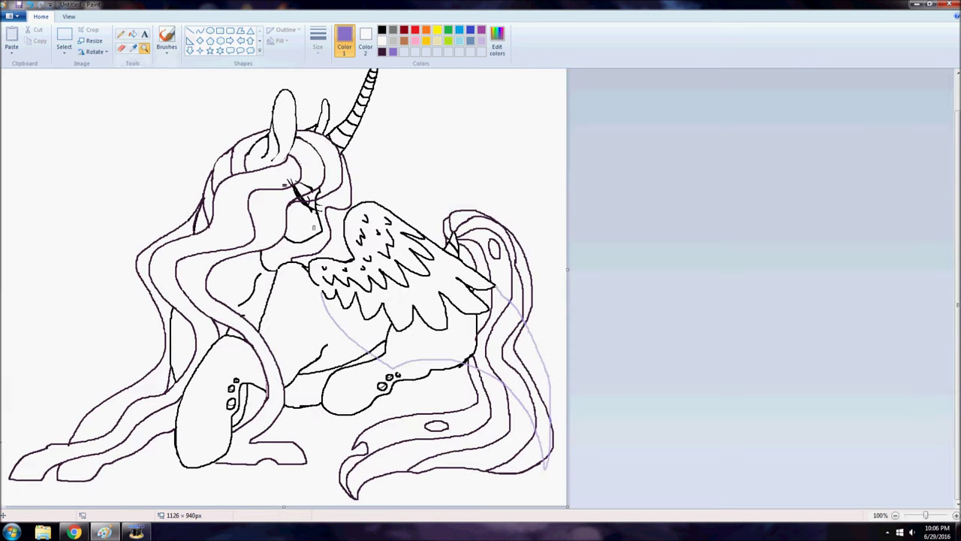
{"action": "left_click", "coordinate": [482, 40]}
{"action": "left_click", "coordinate": [451, 368]}
{"action": "left_click", "coordinate": [599, 237]}
{"action": "left_click", "coordinate": [121, 35]}
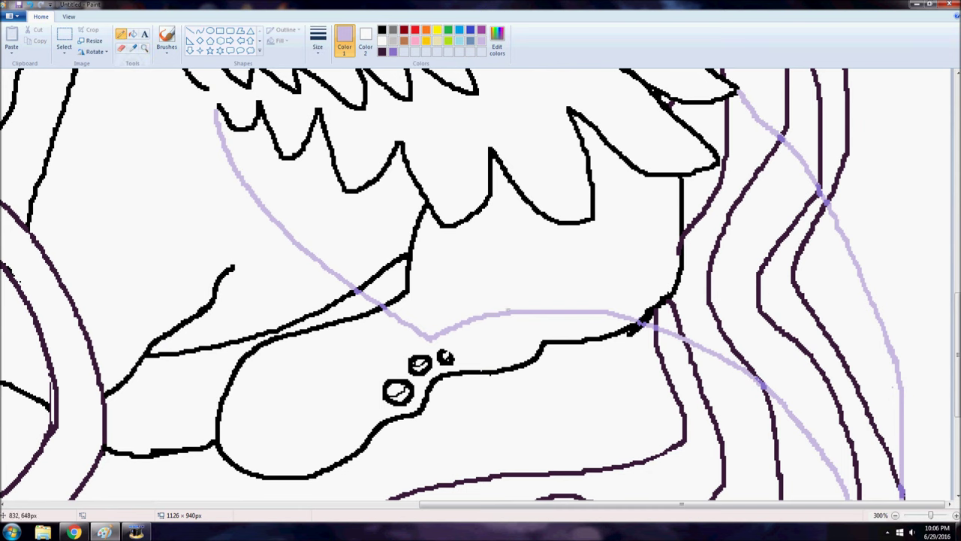
{"action": "left_click_drag", "start_coordinate": [508, 311], "coordinate": [613, 310]}
{"action": "scroll", "coordinate": [612, 311], "scroll_direction": "down", "scroll_amount": 2}
{"action": "mouse_move", "coordinate": [721, 248]}
{"action": "left_mouse_down"}
{"action": "mouse_move", "coordinate": [736, 207]}
{"action": "mouse_move", "coordinate": [868, 415]}
{"action": "left_mouse_up"}
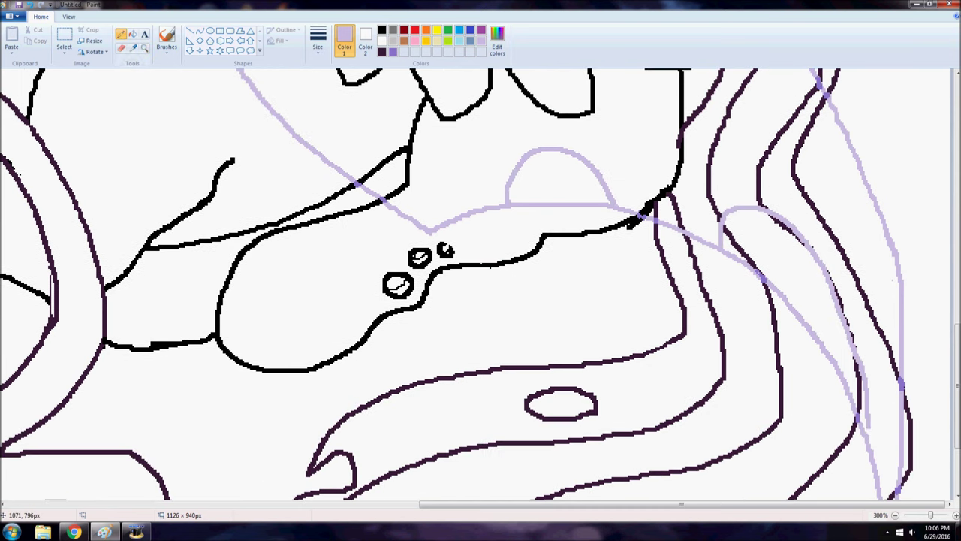
Erase the lavender outline segments beneath the two new arcs.
{"action": "left_click", "coordinate": [120, 47]}
{"action": "left_click_drag", "start_coordinate": [515, 203], "coordinate": [605, 205]}
{"action": "mouse_move", "coordinate": [726, 249]}
{"action": "left_mouse_down"}
{"action": "mouse_move", "coordinate": [777, 290]}
{"action": "mouse_move", "coordinate": [730, 242]}
{"action": "mouse_move", "coordinate": [791, 307]}
{"action": "mouse_move", "coordinate": [853, 416]}
{"action": "left_mouse_up"}
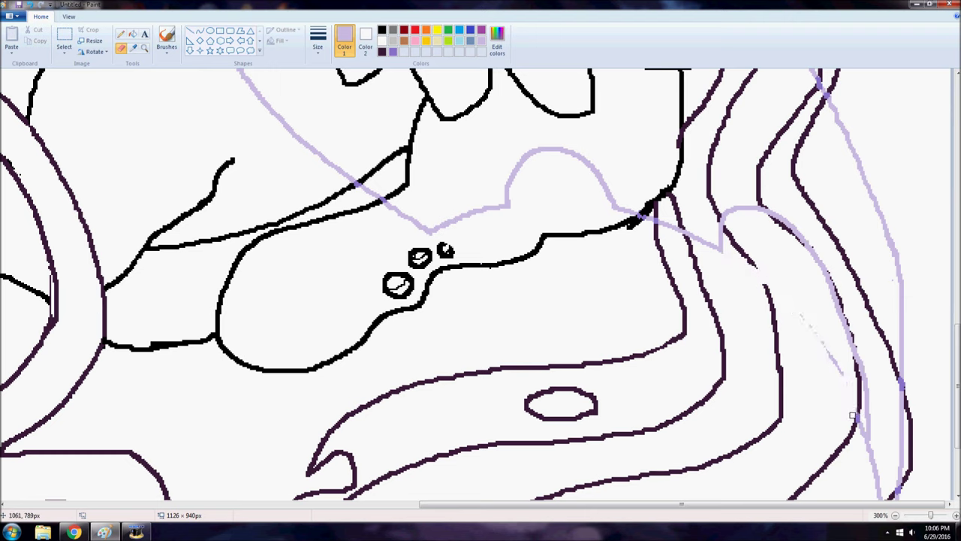
{"action": "scroll", "coordinate": [788, 311], "scroll_direction": "down", "scroll_amount": 3}
{"action": "left_click_drag", "start_coordinate": [861, 311], "coordinate": [857, 348]}
Sample the tail's dark purple and close the gaps left in the tail strands below the tail arc.
{"action": "left_click", "coordinate": [381, 29]}
{"action": "left_click", "coordinate": [167, 37]}
{"action": "left_click", "coordinate": [121, 34]}
{"action": "left_click", "coordinate": [132, 48]}
{"action": "left_click", "coordinate": [745, 149]}
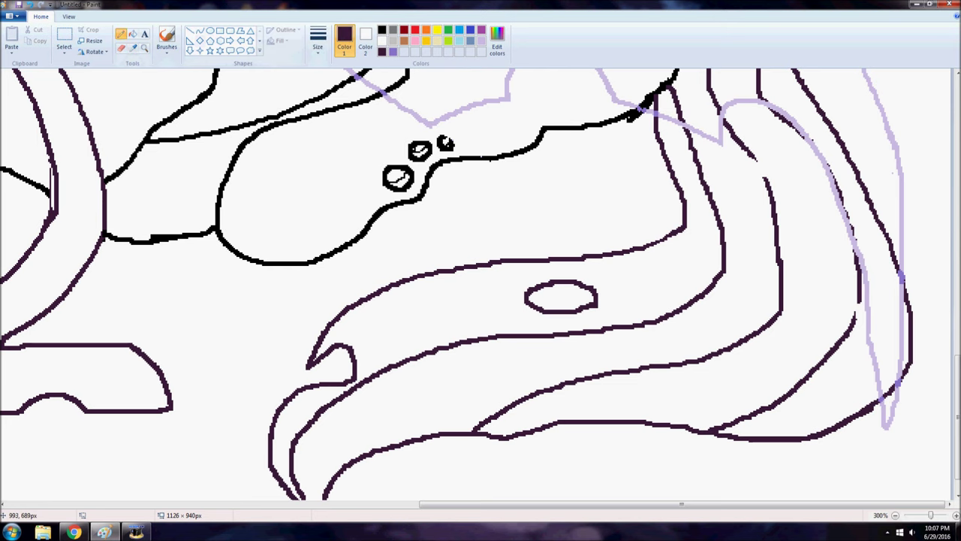
{"action": "left_click_drag", "start_coordinate": [857, 301], "coordinate": [857, 320]}
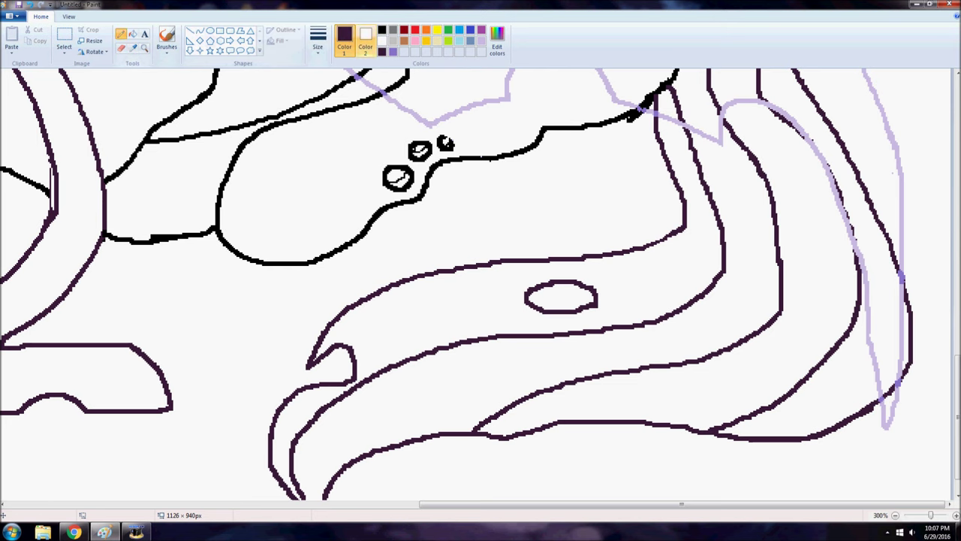
Trace the darker lavender where the tail arc of the wing outline overlaps the curved tail strand.
{"action": "left_click", "coordinate": [393, 51]}
{"action": "scroll", "coordinate": [480, 285], "scroll_direction": "up", "scroll_amount": 3}
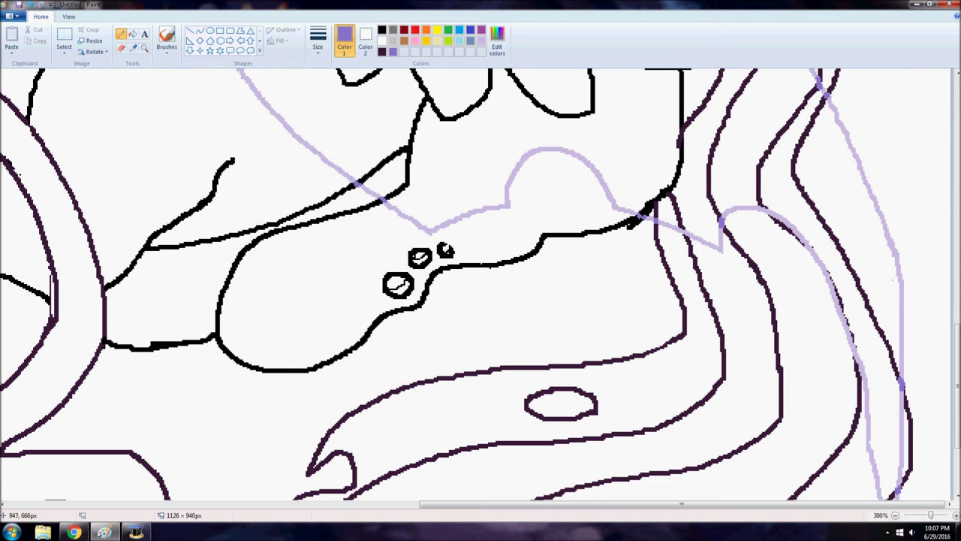
{"action": "mouse_move", "coordinate": [789, 234]}
{"action": "left_mouse_down"}
{"action": "mouse_move", "coordinate": [822, 264]}
{"action": "mouse_move", "coordinate": [855, 347]}
{"action": "left_mouse_up"}
{"action": "scroll", "coordinate": [481, 285], "scroll_direction": "down", "scroll_amount": 3}
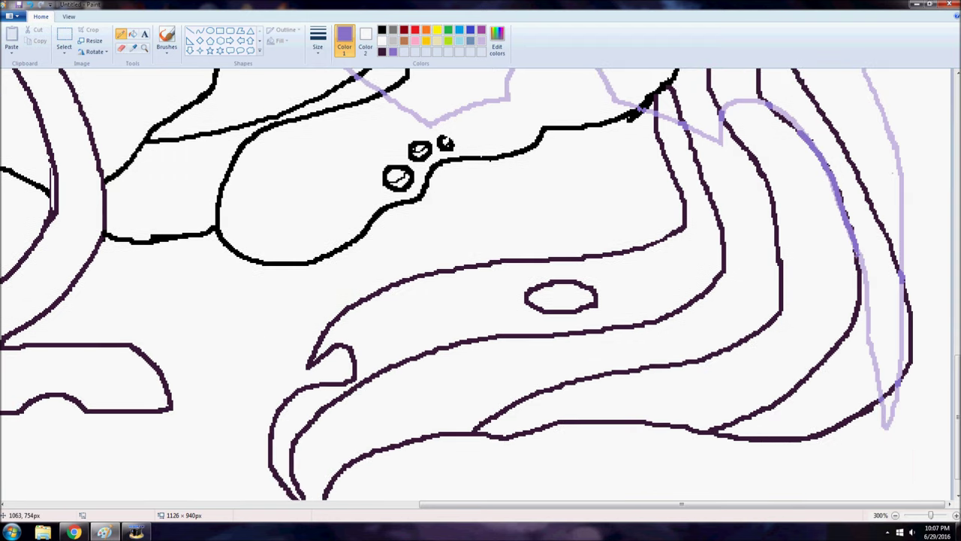
Draw four lavender holes with inner rim lines in the lower wing, across the hind leg, rump and tail.
{"action": "scroll", "coordinate": [481, 285], "scroll_direction": "up", "scroll_amount": 9}
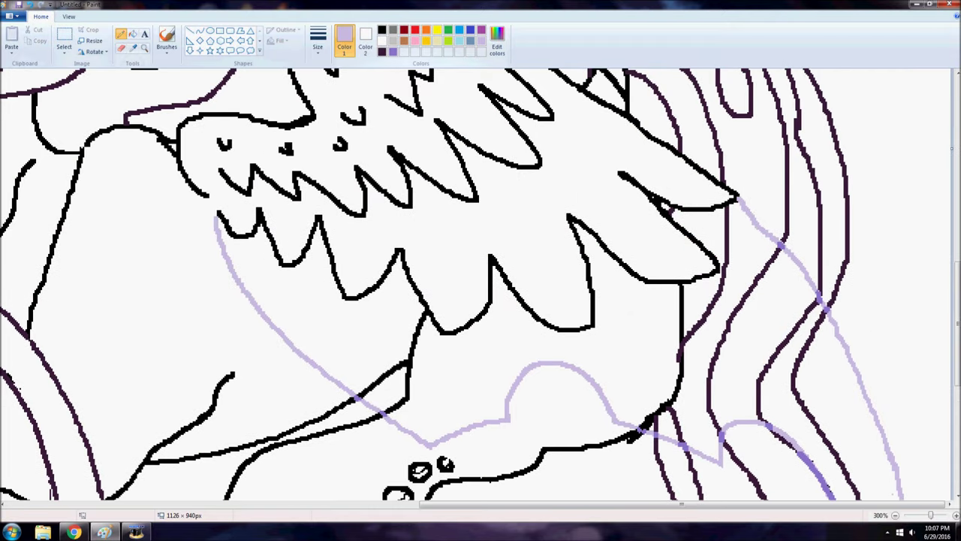
{"action": "mouse_move", "coordinate": [644, 358]}
{"action": "left_mouse_down"}
{"action": "mouse_move", "coordinate": [663, 404]}
{"action": "mouse_move", "coordinate": [646, 359]}
{"action": "left_mouse_up"}
{"action": "mouse_move", "coordinate": [648, 374]}
{"action": "left_mouse_down"}
{"action": "mouse_move", "coordinate": [677, 393]}
{"action": "mouse_move", "coordinate": [687, 383]}
{"action": "left_mouse_up"}
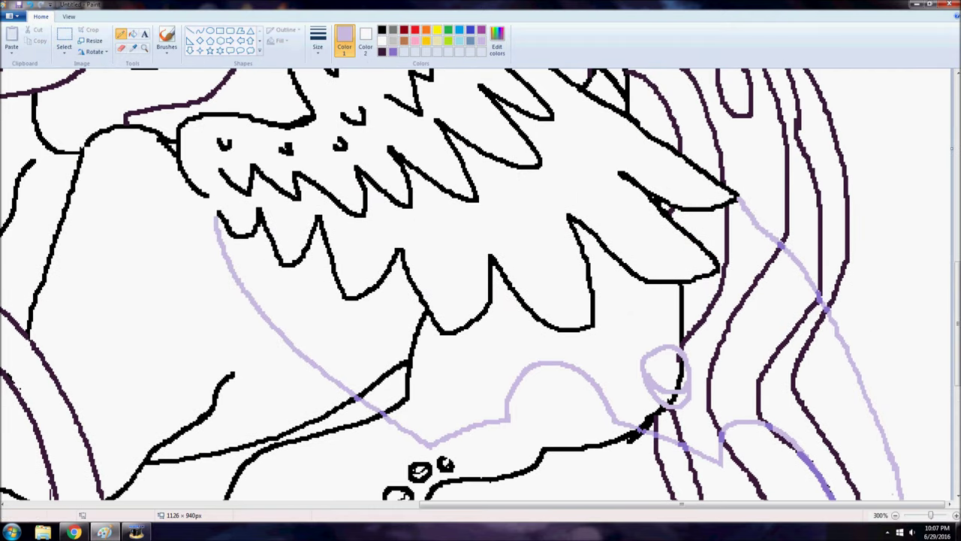
{"action": "left_click_drag", "start_coordinate": [370, 336], "coordinate": [373, 335]}
{"action": "left_click_drag", "start_coordinate": [442, 358], "coordinate": [424, 391]}
{"action": "scroll", "coordinate": [480, 286], "scroll_direction": "down", "scroll_amount": 1}
{"action": "mouse_move", "coordinate": [818, 291]}
{"action": "left_mouse_down"}
{"action": "mouse_move", "coordinate": [818, 322]}
{"action": "mouse_move", "coordinate": [819, 291]}
{"action": "left_mouse_up"}
{"action": "mouse_move", "coordinate": [825, 331]}
{"action": "left_mouse_down"}
{"action": "mouse_move", "coordinate": [847, 335]}
{"action": "mouse_move", "coordinate": [852, 319]}
{"action": "left_mouse_up"}
{"action": "mouse_move", "coordinate": [739, 202]}
{"action": "left_mouse_down"}
{"action": "mouse_move", "coordinate": [741, 221]}
{"action": "mouse_move", "coordinate": [744, 203]}
{"action": "mouse_move", "coordinate": [764, 212]}
{"action": "left_mouse_up"}
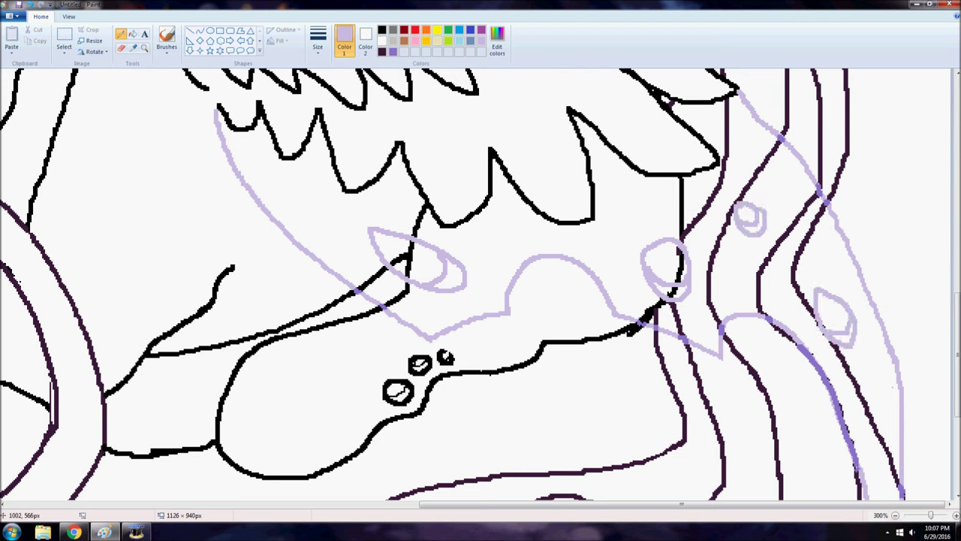
Darken the spots where the wing holes cross the body and tail lines with the darker lavender.
{"action": "left_click", "coordinate": [393, 52]}
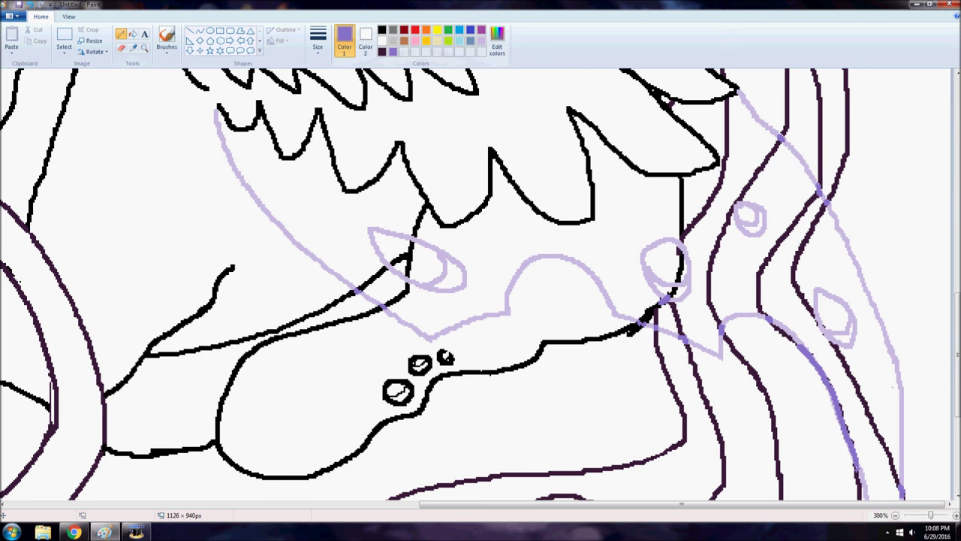
{"action": "key", "text": "ctrl+s"}
{"action": "key", "text": "Escape"}
{"action": "left_click_drag", "start_coordinate": [817, 317], "coordinate": [837, 342]}
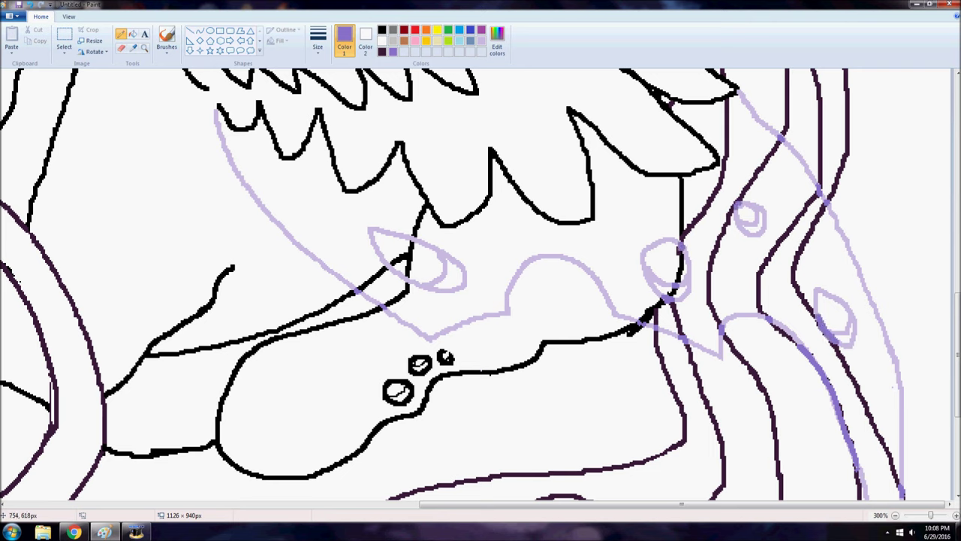
Mix a dark plum colour with red 75, green 33 and blue 75 and return to the lower wing.
{"action": "left_click", "coordinate": [382, 29]}
{"action": "scroll", "coordinate": [527, 392], "scroll_direction": "up", "scroll_amount": 5}
{"action": "left_click", "coordinate": [144, 48]}
{"action": "right_click", "coordinate": [432, 248]}
{"action": "right_click", "coordinate": [432, 248]}
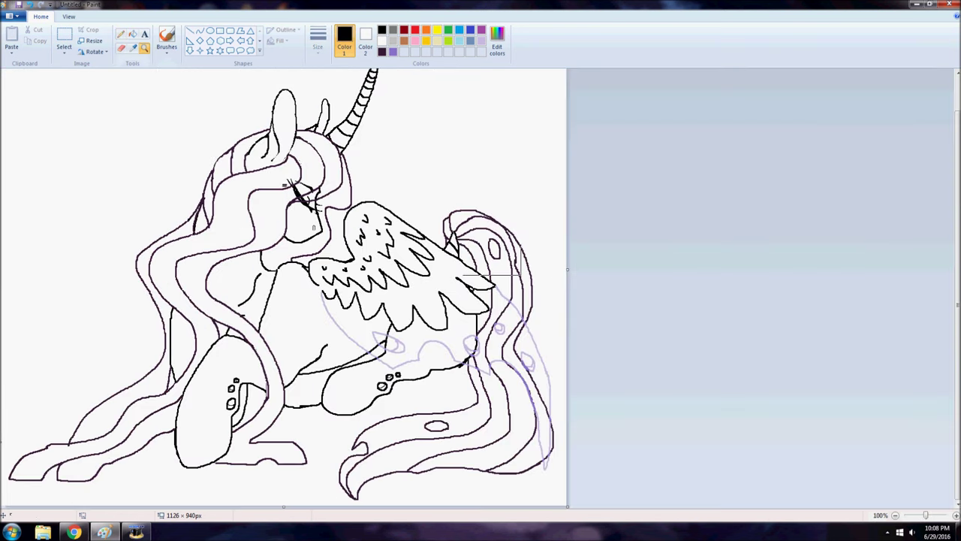
{"action": "left_click", "coordinate": [382, 51]}
{"action": "left_click", "coordinate": [497, 42]}
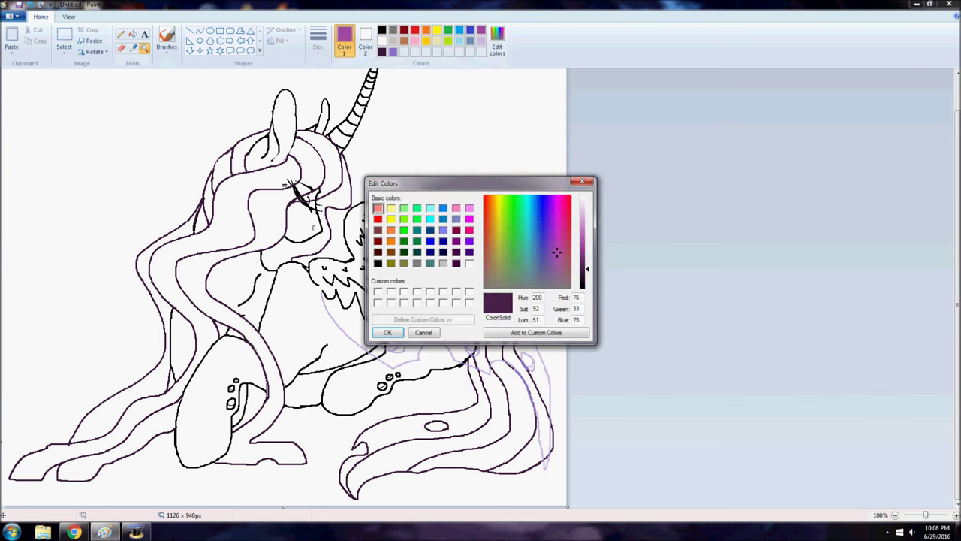
{"action": "left_click", "coordinate": [387, 332]}
{"action": "left_click", "coordinate": [417, 342]}
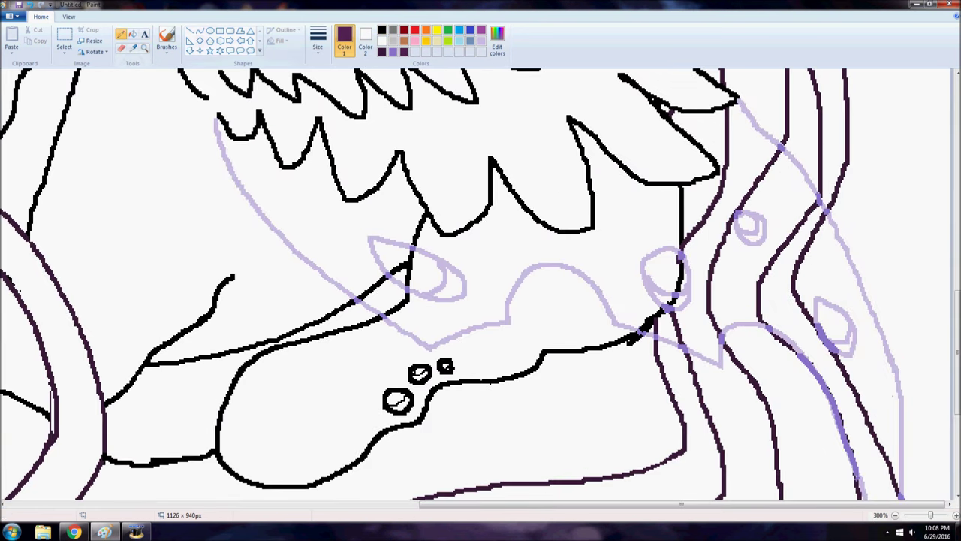
{"action": "left_click_drag", "start_coordinate": [270, 337], "coordinate": [299, 258]}
{"action": "left_click", "coordinate": [18, 5]}
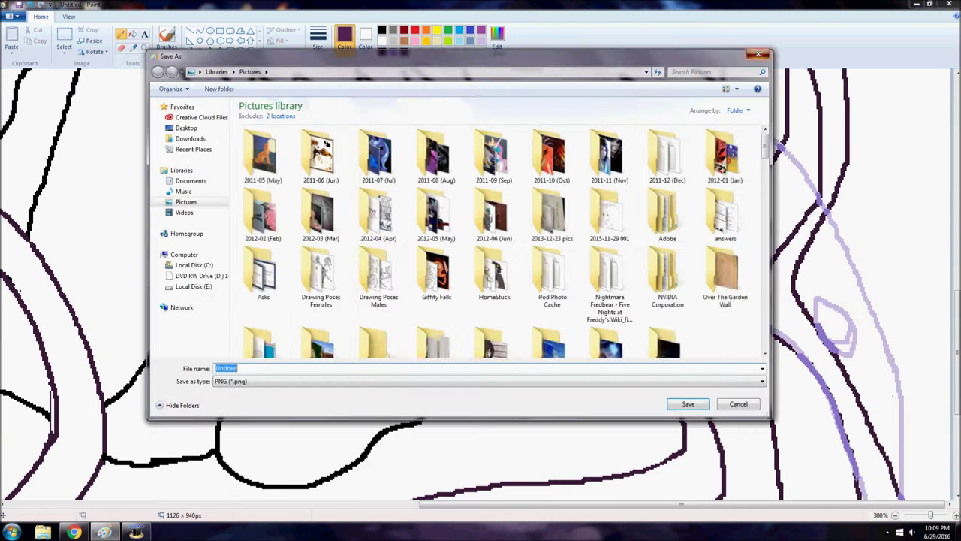
{"action": "key", "text": "Escape"}
{"action": "key", "text": "ctrl+z"}
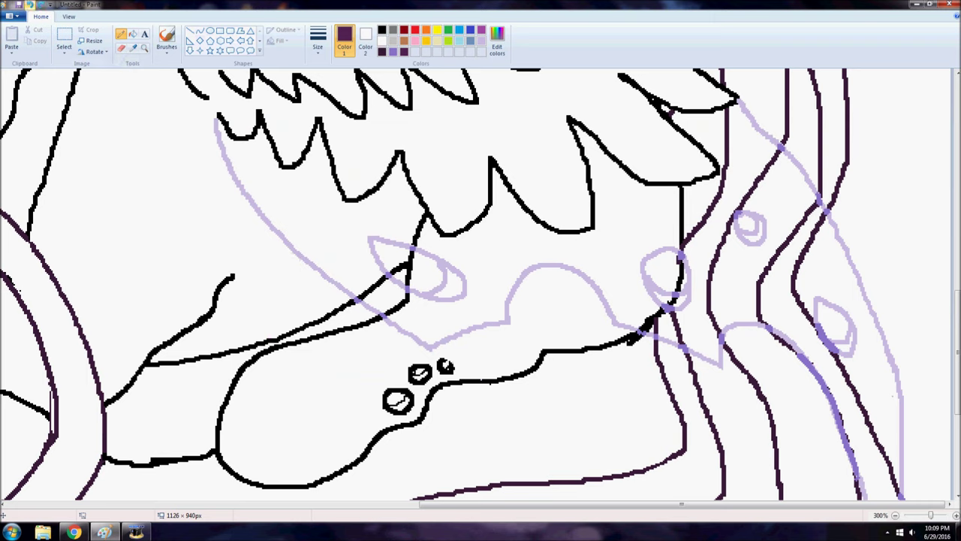
Draw four curved plum lines from the feather tips down across the belly to the hind leg.
{"action": "left_click_drag", "start_coordinate": [291, 332], "coordinate": [343, 198]}
{"action": "mouse_move", "coordinate": [278, 169]}
{"action": "left_mouse_down"}
{"action": "mouse_move", "coordinate": [264, 222]}
{"action": "mouse_move", "coordinate": [215, 304]}
{"action": "left_mouse_up"}
{"action": "mouse_move", "coordinate": [300, 167]}
{"action": "left_mouse_down"}
{"action": "mouse_move", "coordinate": [256, 293]}
{"action": "mouse_move", "coordinate": [204, 354]}
{"action": "left_mouse_up"}
{"action": "mouse_move", "coordinate": [330, 168]}
{"action": "left_mouse_down"}
{"action": "mouse_move", "coordinate": [311, 252]}
{"action": "mouse_move", "coordinate": [264, 340]}
{"action": "left_mouse_up"}
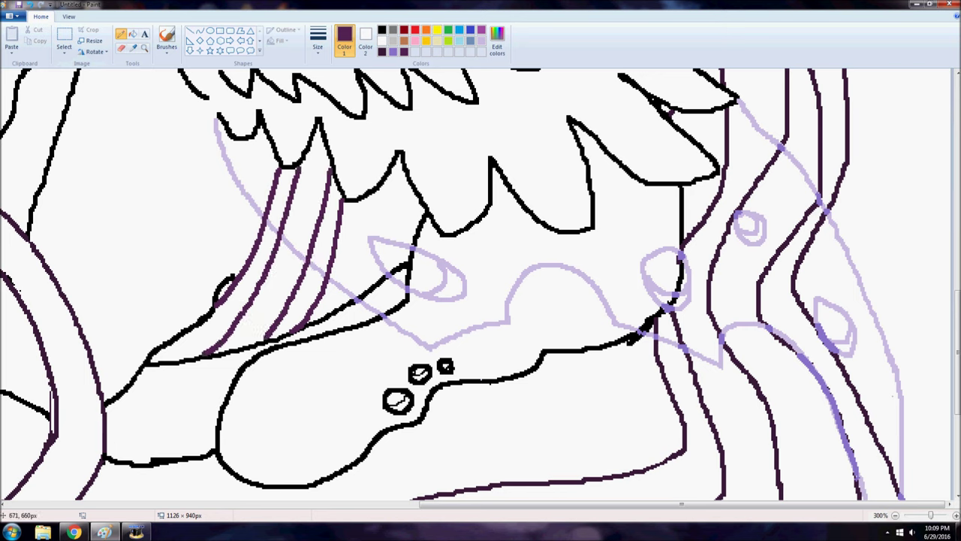
Darken the spots where the lavender wing outline crosses the plum belly lines and view the whole drawing.
{"action": "left_click", "coordinate": [382, 30]}
{"action": "left_click", "coordinate": [393, 52]}
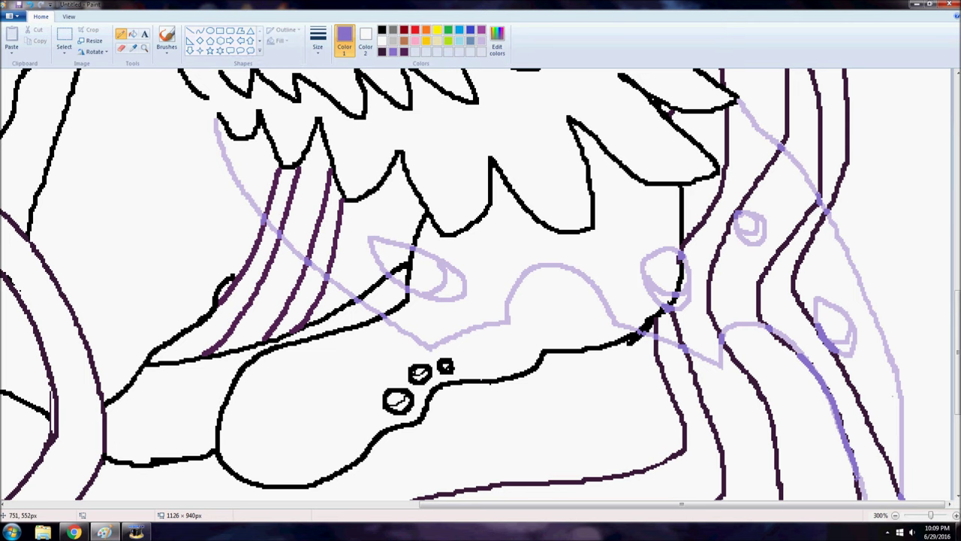
{"action": "scroll", "coordinate": [559, 259], "scroll_direction": "up", "scroll_amount": 3}
{"action": "scroll", "coordinate": [559, 259], "scroll_direction": "down", "scroll_amount": 3}
{"action": "left_click", "coordinate": [145, 48]}
{"action": "right_click", "coordinate": [312, 205]}
{"action": "right_click", "coordinate": [311, 205]}
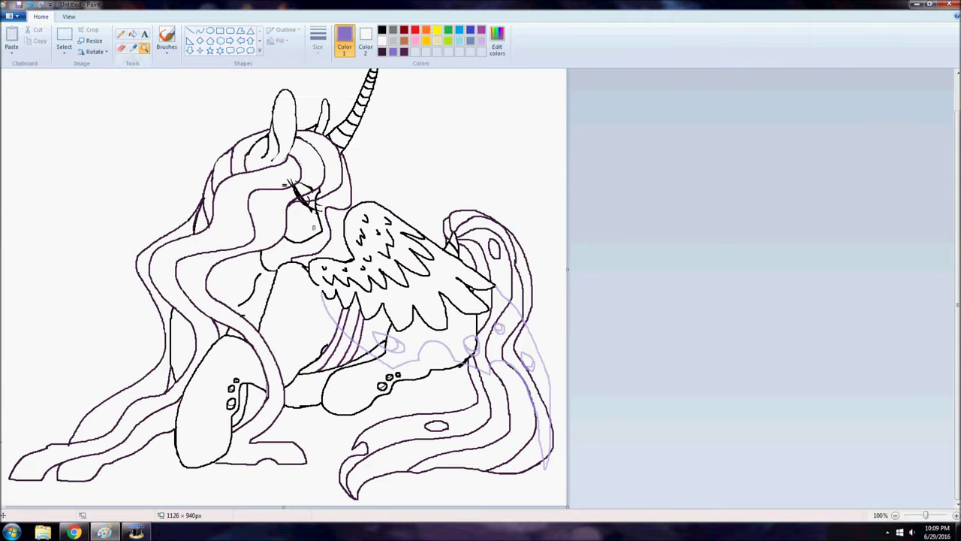